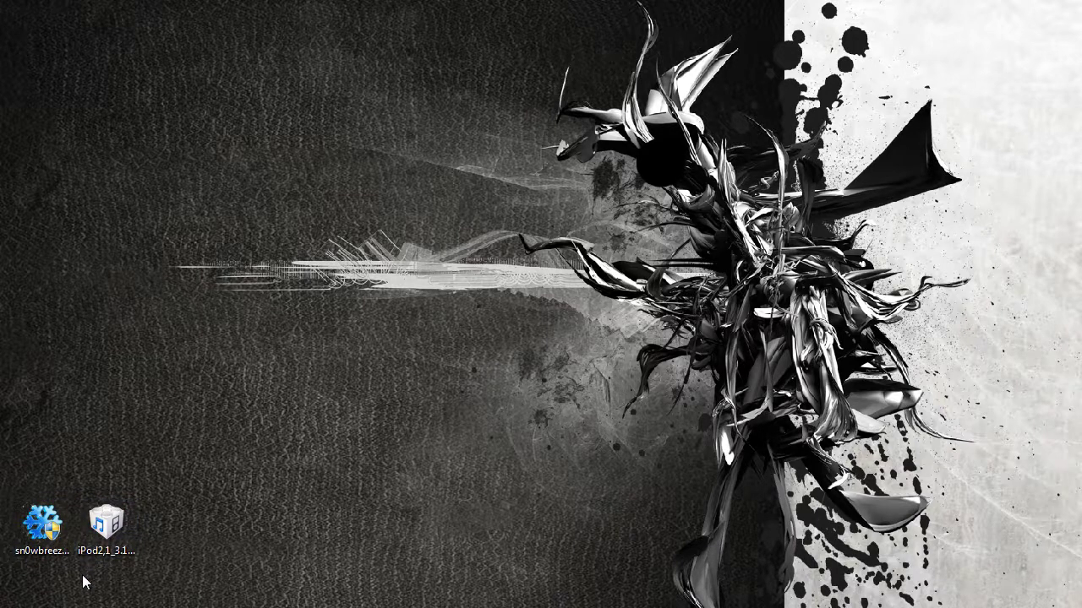
Select the iPod 3.1.3 restore file icon and switch to the firmware download page.
{"action": "left_click", "coordinate": [126, 541]}
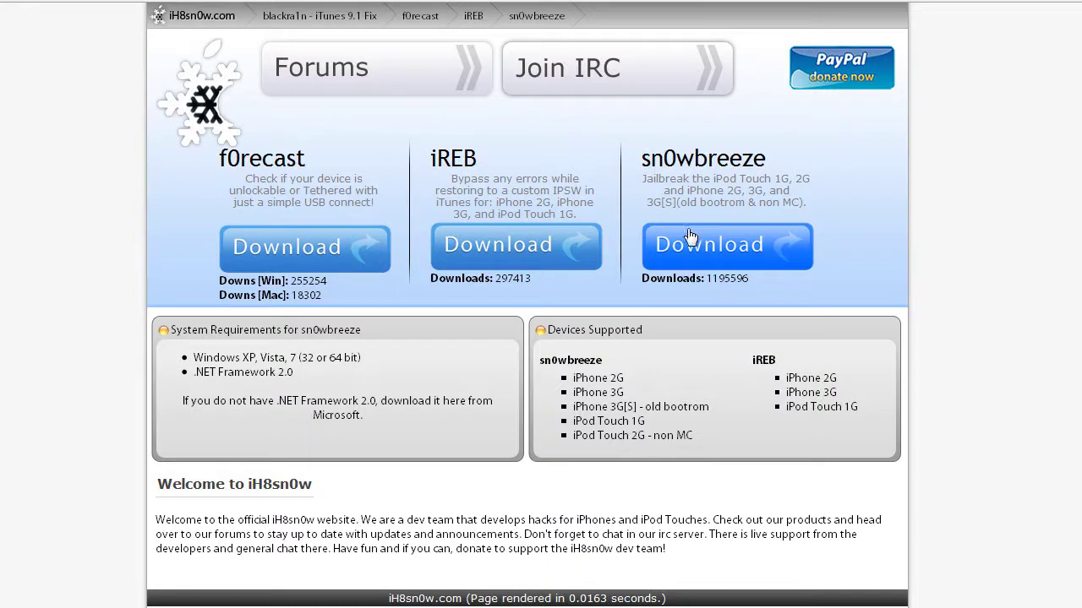
{"action": "left_click_drag", "start_coordinate": [662, 152], "coordinate": [730, 157]}
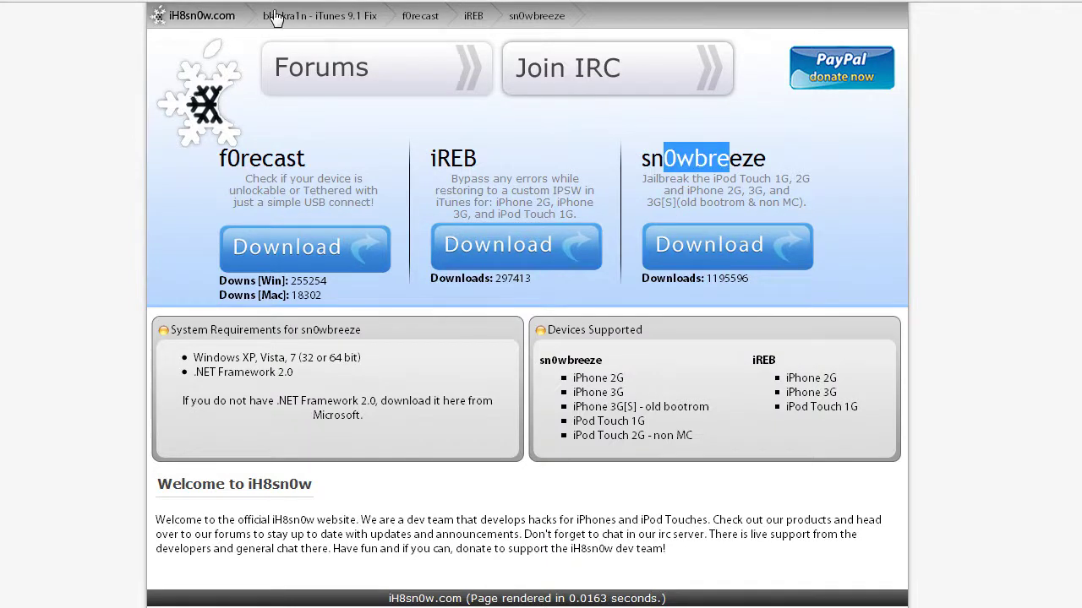
{"action": "left_click", "coordinate": [389, 13]}
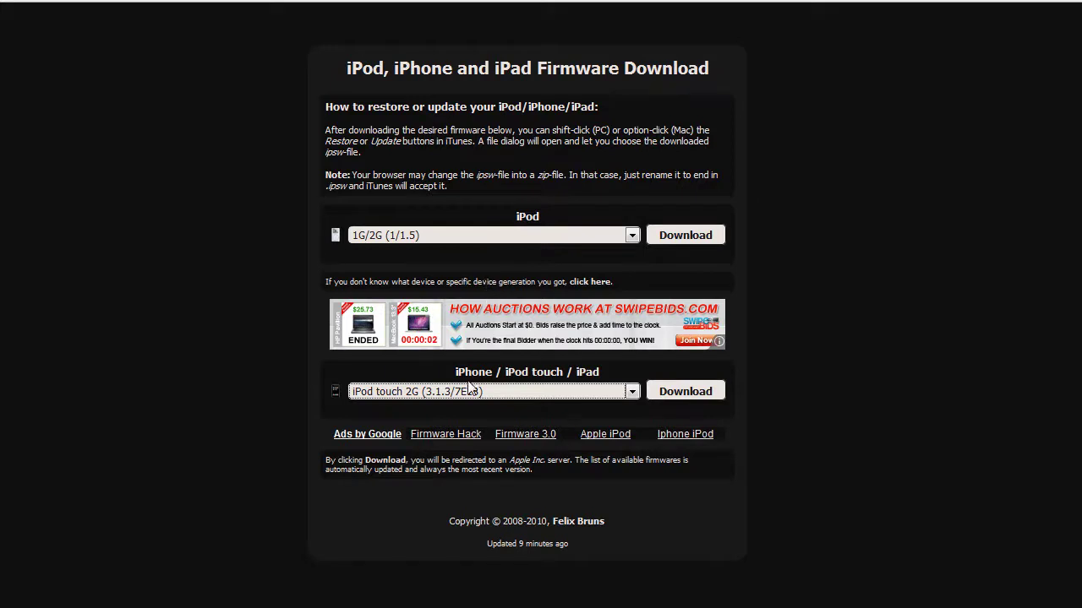
Confirm iPod touch 2G (3.1.3/7E18) in the firmware list, then leave the browser for the desktop.
{"action": "left_click", "coordinate": [619, 393]}
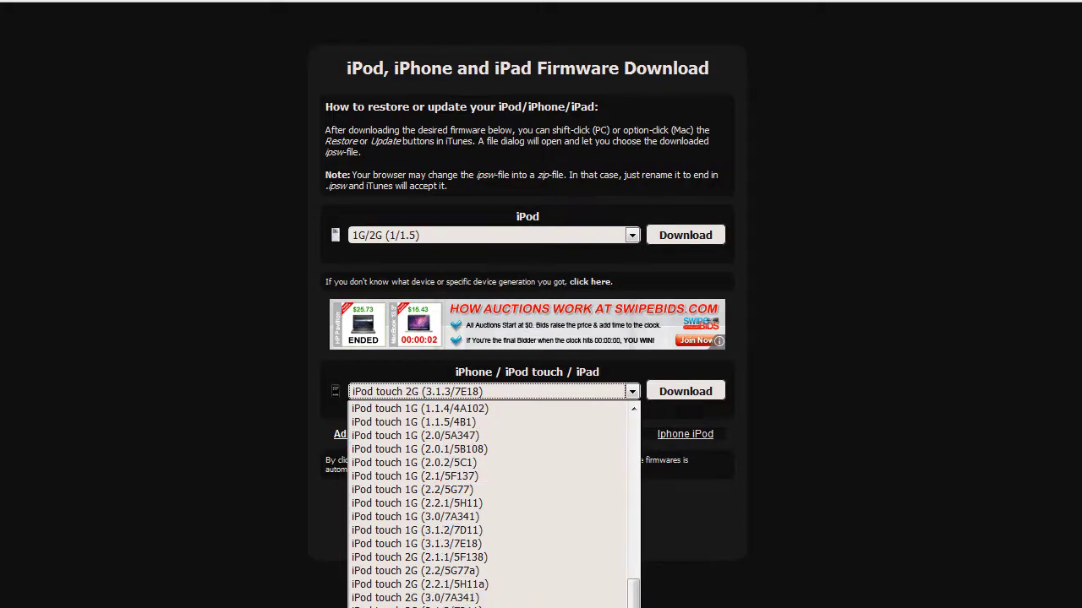
{"action": "key", "text": "Escape"}
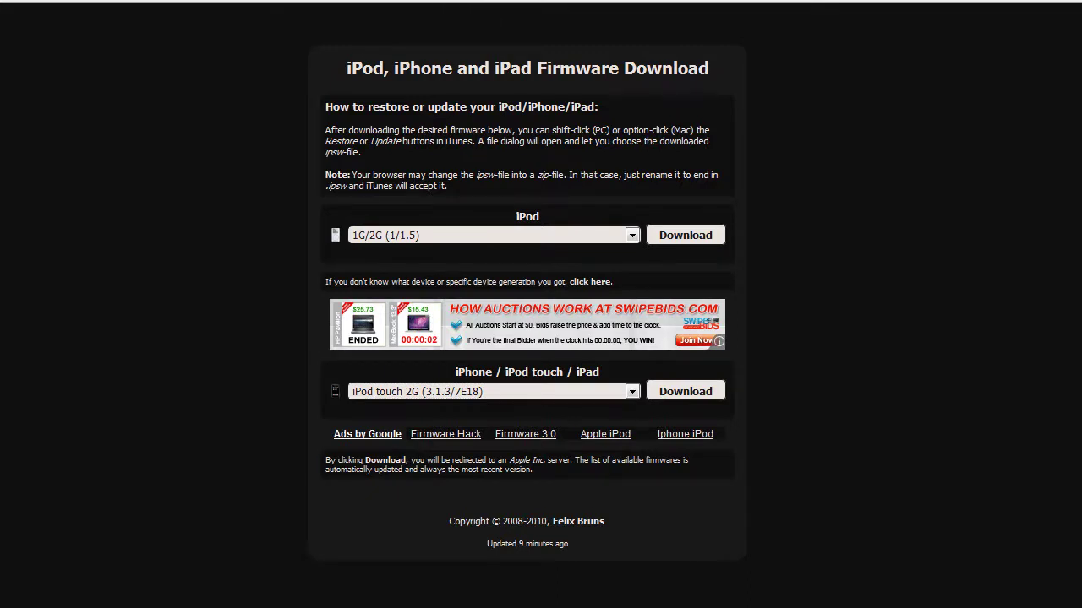
{"action": "key", "text": "ctrl+w"}
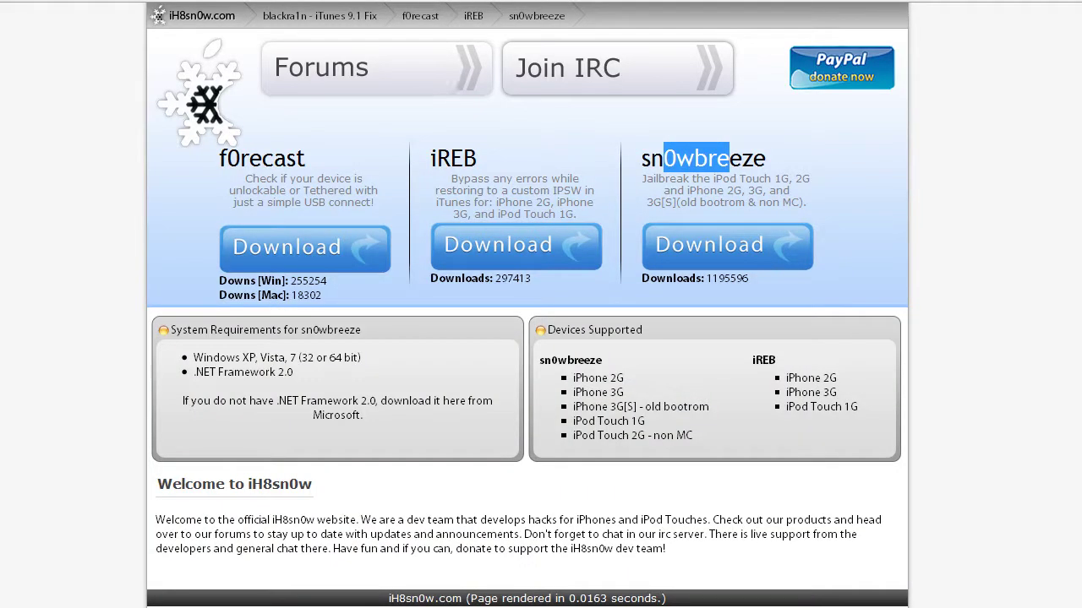
{"action": "key", "text": "ctrl+shift+t"}
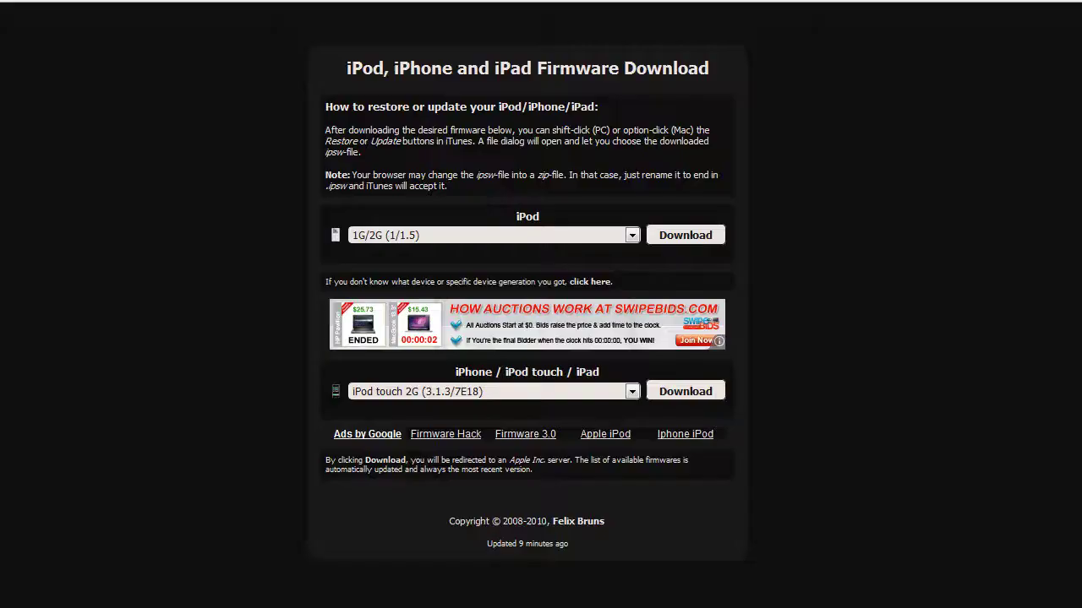
{"action": "key", "text": "alt+v"}
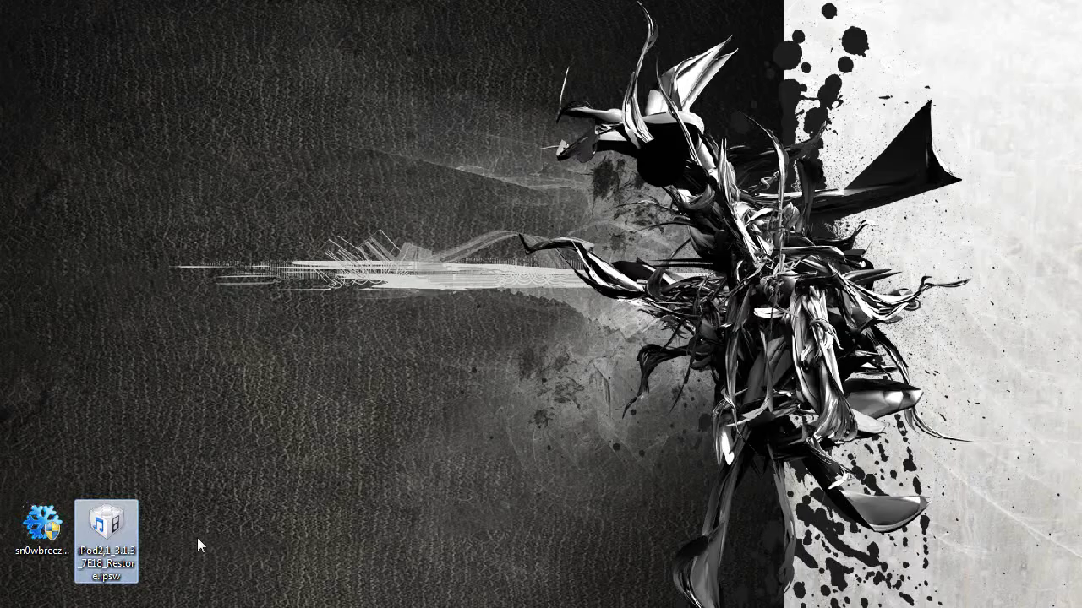
Place sn0wbreeze beside the firmware file, run it as administrator, and move its window higher.
{"action": "left_click", "coordinate": [36, 524]}
{"action": "left_click_drag", "start_coordinate": [37, 524], "coordinate": [190, 538]}
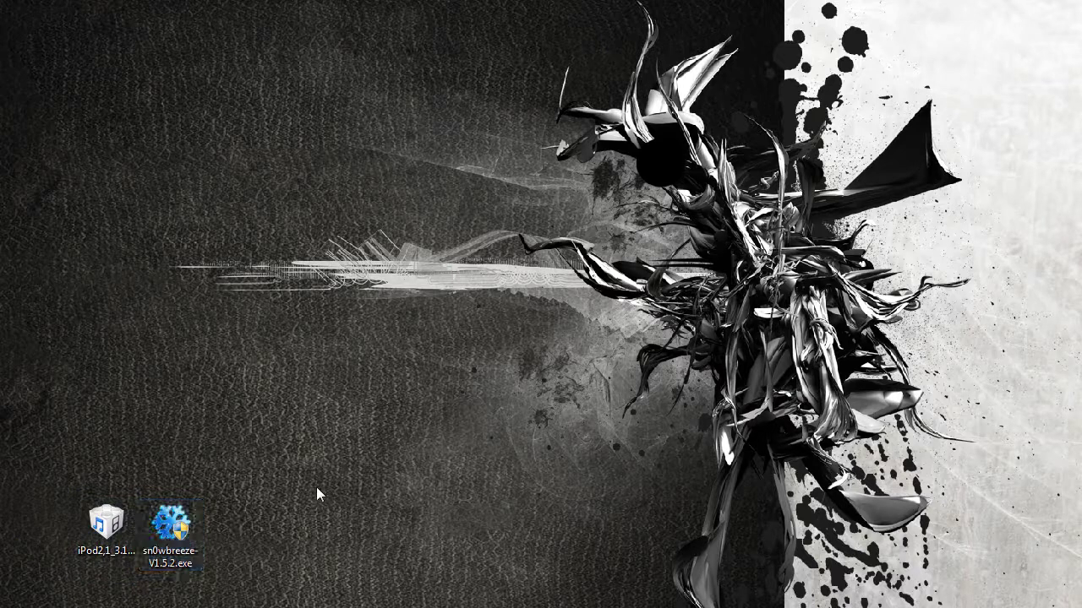
{"action": "right_click", "coordinate": [172, 535]}
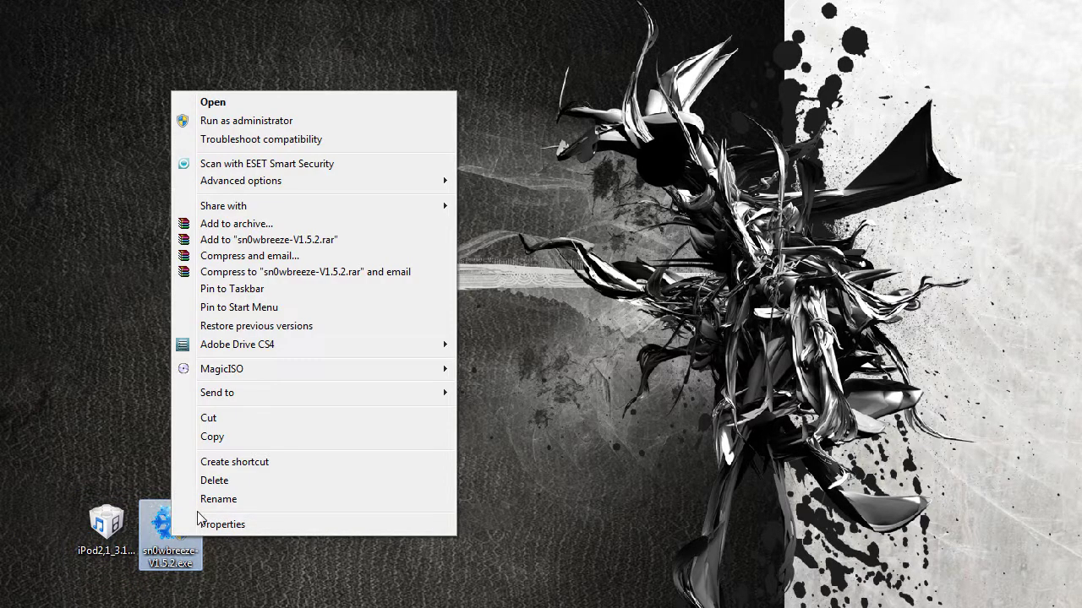
{"action": "mouse_move", "coordinate": [237, 344]}
{"action": "left_click", "coordinate": [288, 122]}
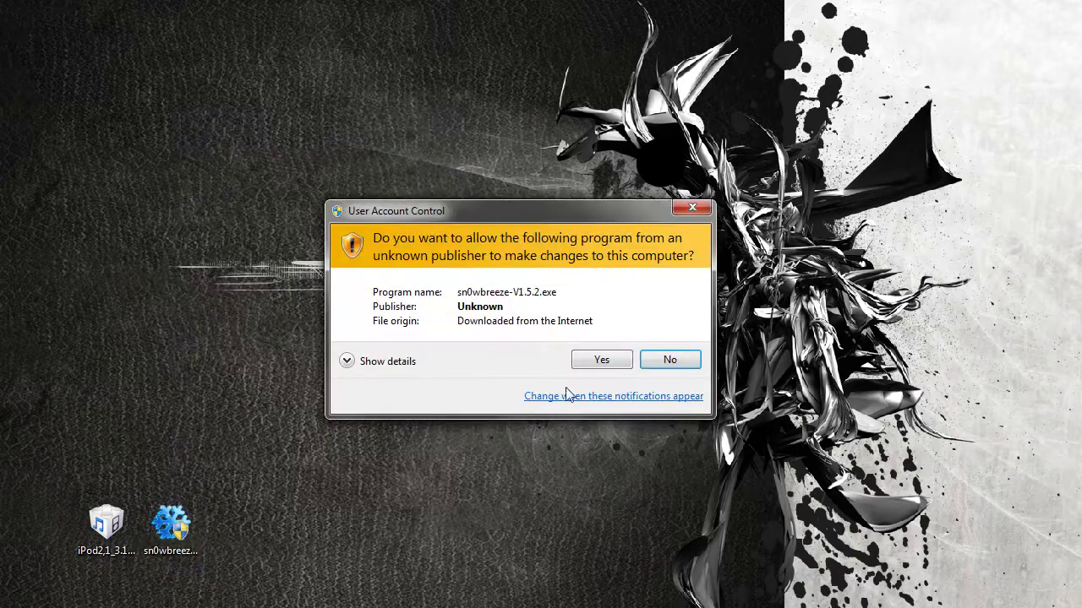
{"action": "left_click", "coordinate": [590, 362]}
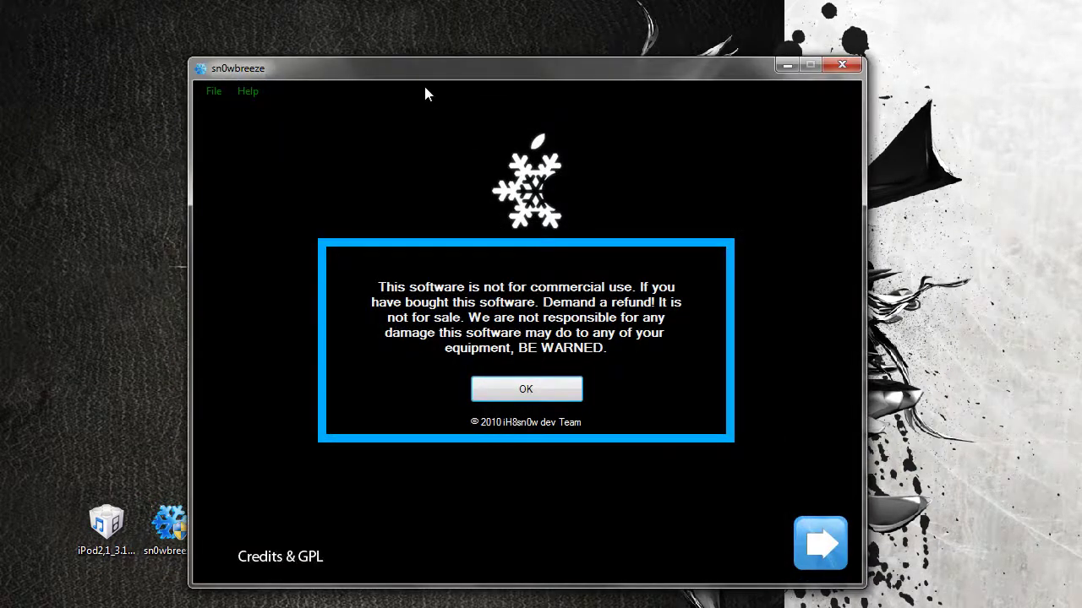
{"action": "left_click_drag", "start_coordinate": [419, 76], "coordinate": [414, 28]}
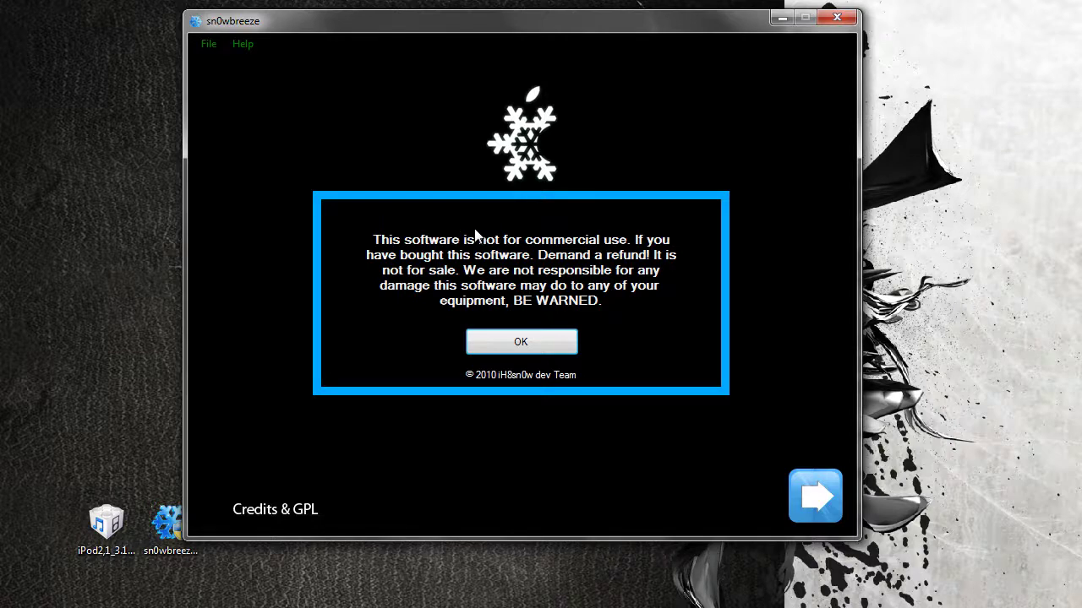
Accept the disclaimer, pick Expert Mode, and browse for the 3.1.3 firmware file.
{"action": "left_click", "coordinate": [525, 341]}
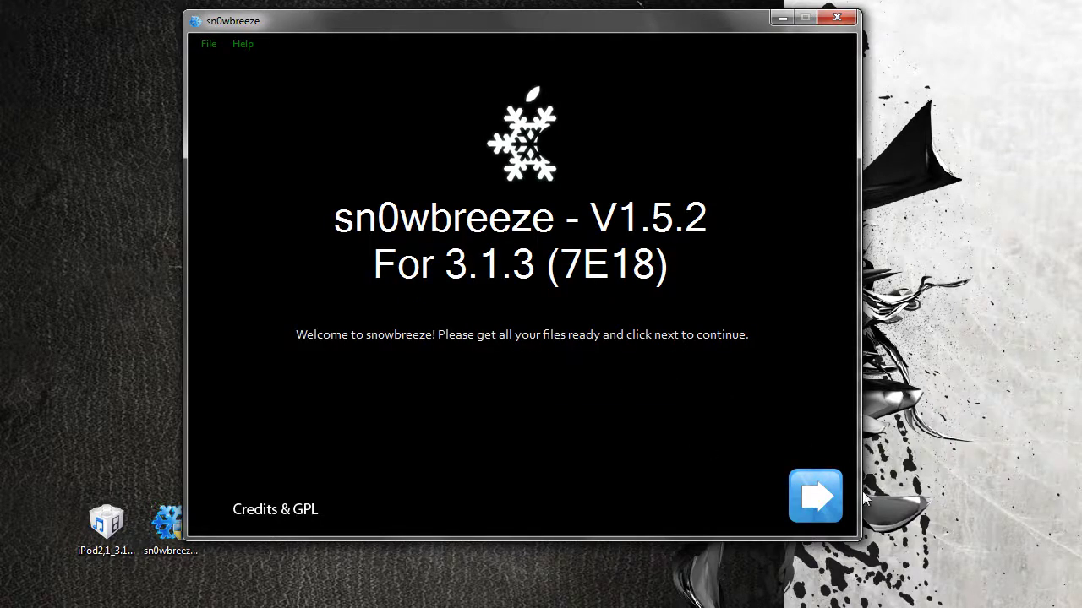
{"action": "left_click", "coordinate": [822, 502]}
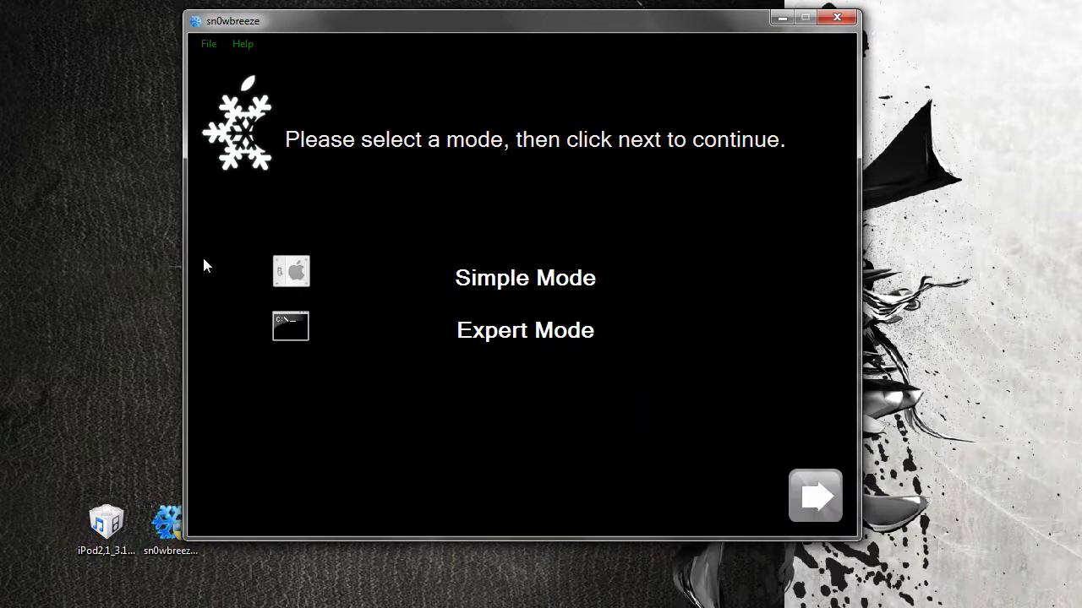
{"action": "mouse_move", "coordinate": [372, 323]}
{"action": "mouse_move", "coordinate": [375, 282]}
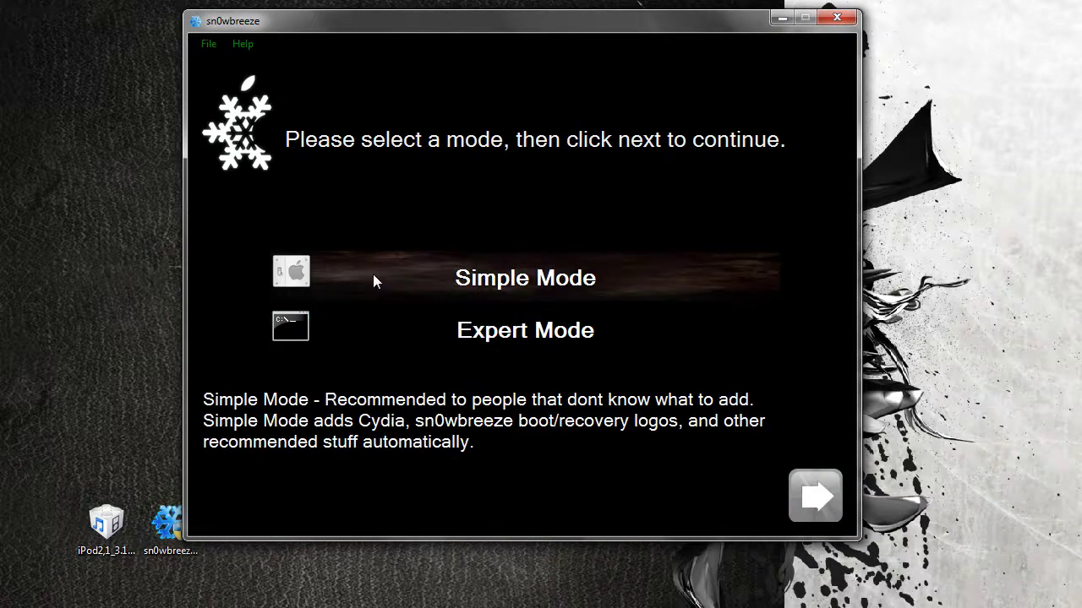
{"action": "left_click", "coordinate": [390, 335]}
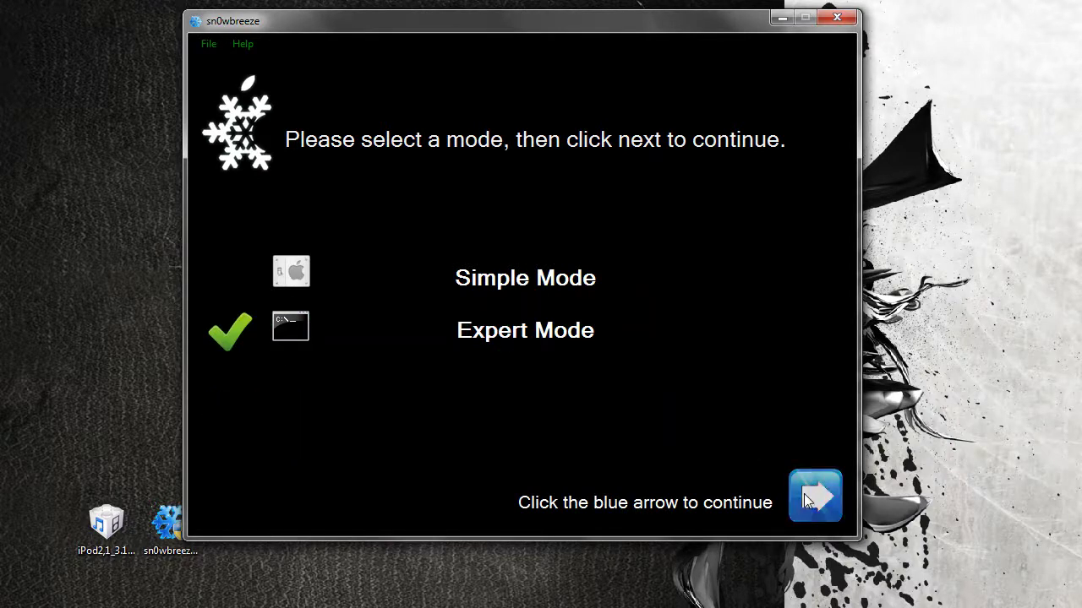
{"action": "left_click", "coordinate": [806, 500]}
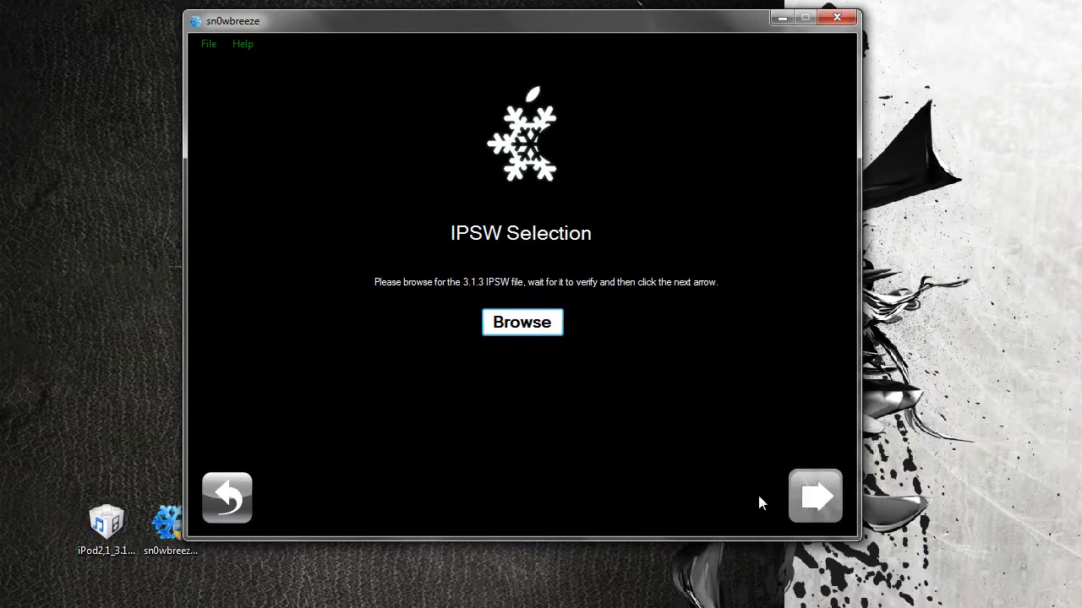
{"action": "left_click", "coordinate": [495, 330]}
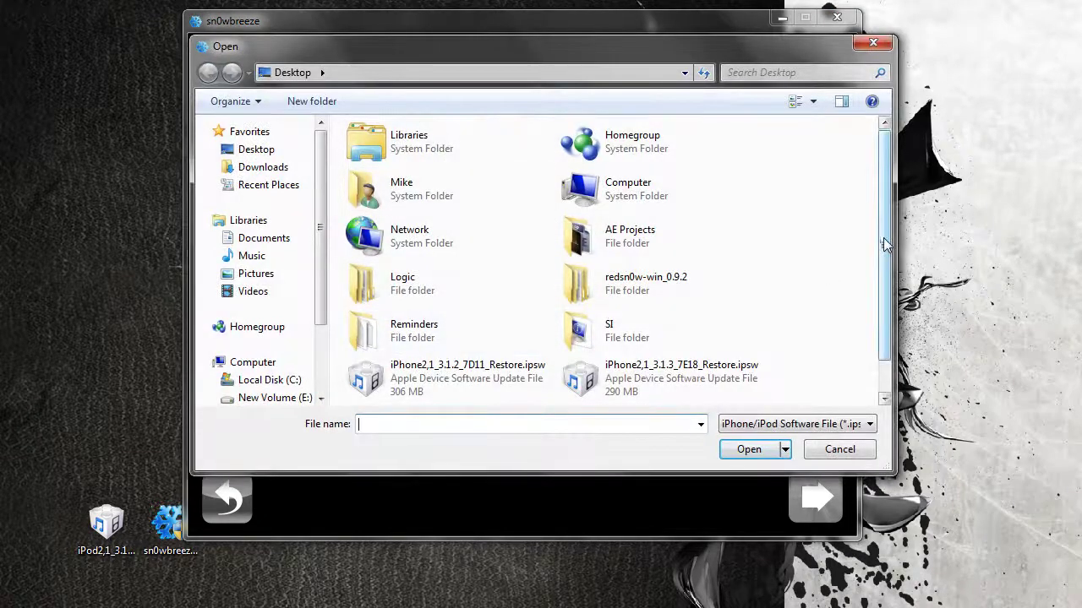
Load iPod2,1_3.1.3_7E18_Restore.ipsw, acknowledge the iPod Touch 2G notice, and continue to the options.
{"action": "scroll", "coordinate": [592, 271], "scroll_direction": "down", "scroll_amount": 1}
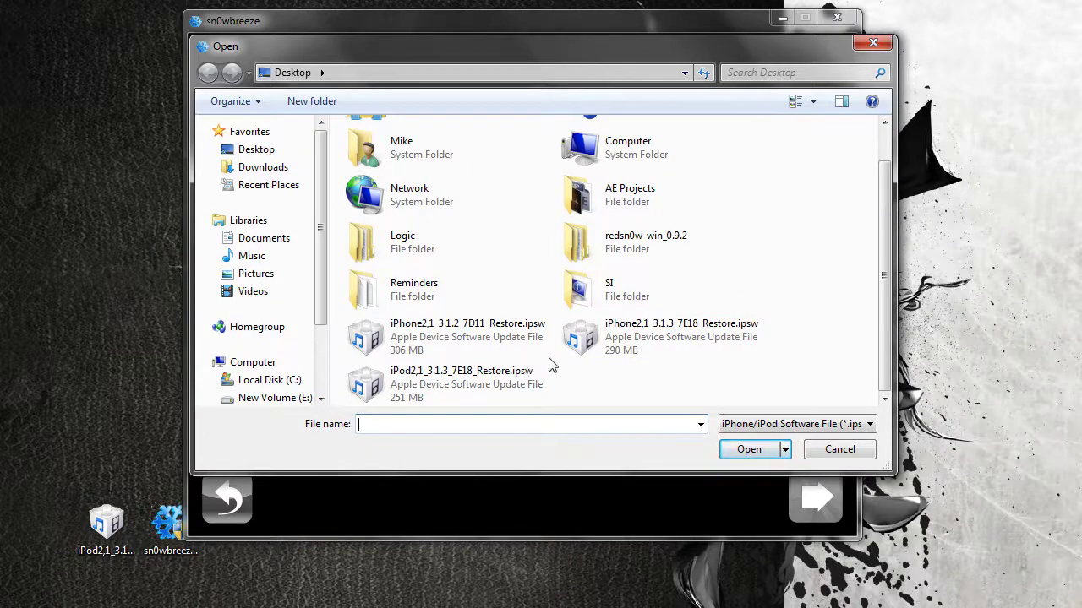
{"action": "left_click", "coordinate": [488, 392]}
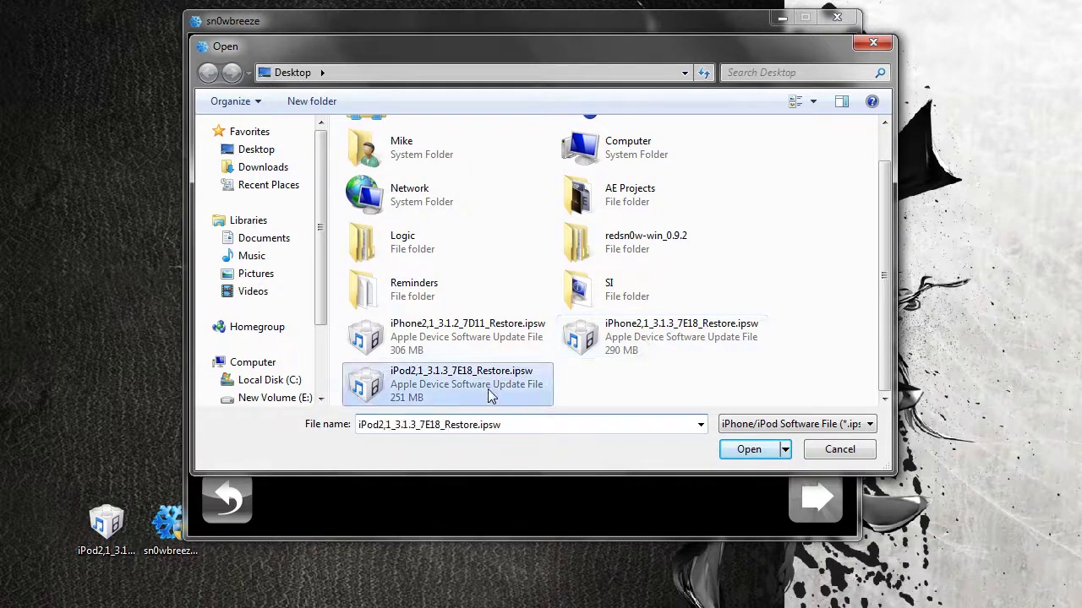
{"action": "left_click", "coordinate": [748, 450]}
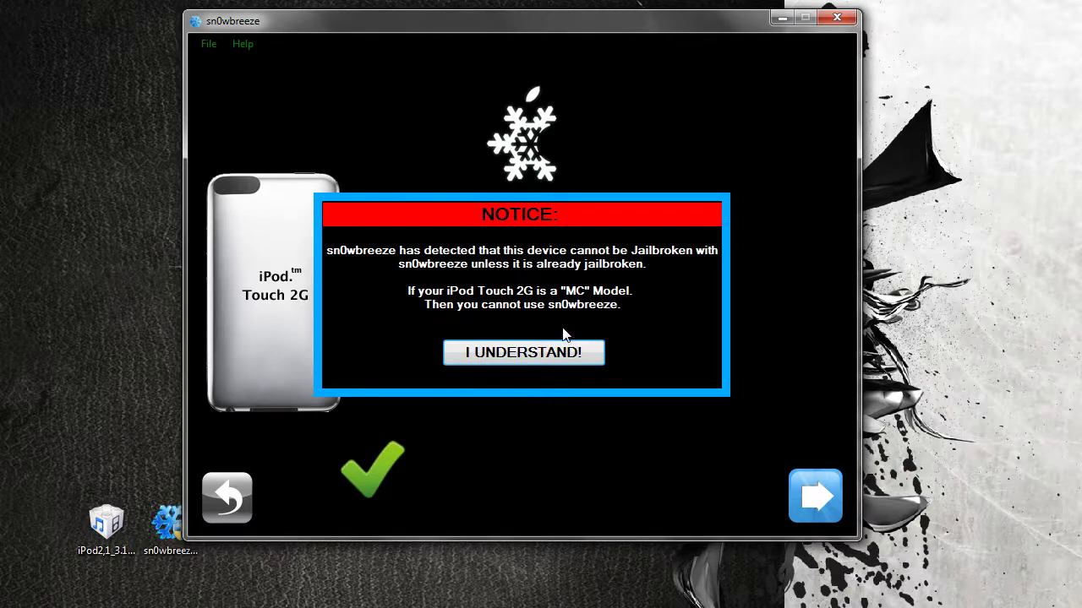
{"action": "left_click", "coordinate": [495, 359]}
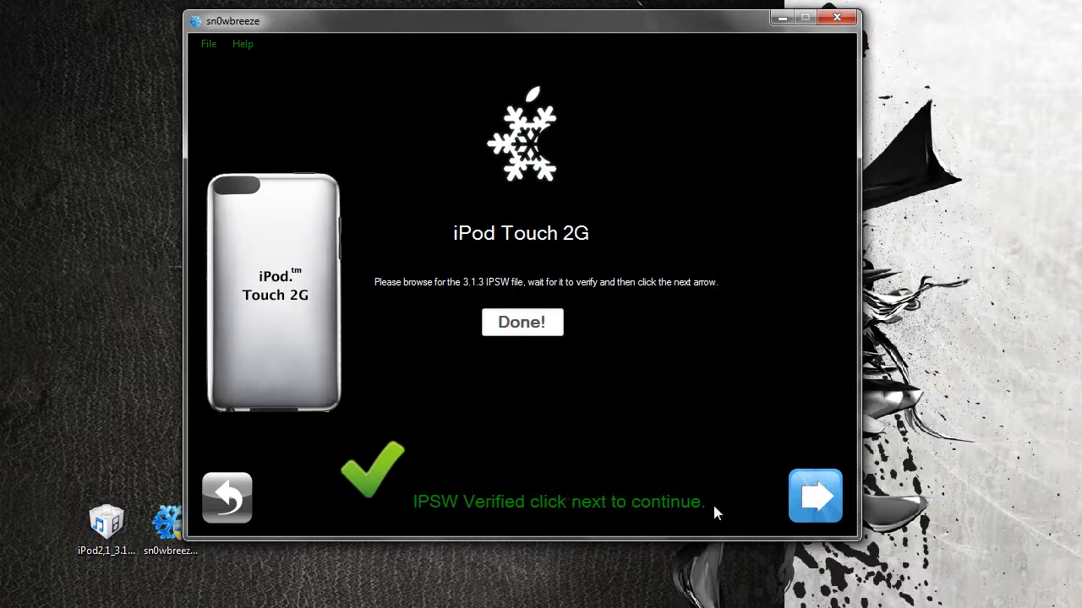
{"action": "left_click", "coordinate": [809, 498]}
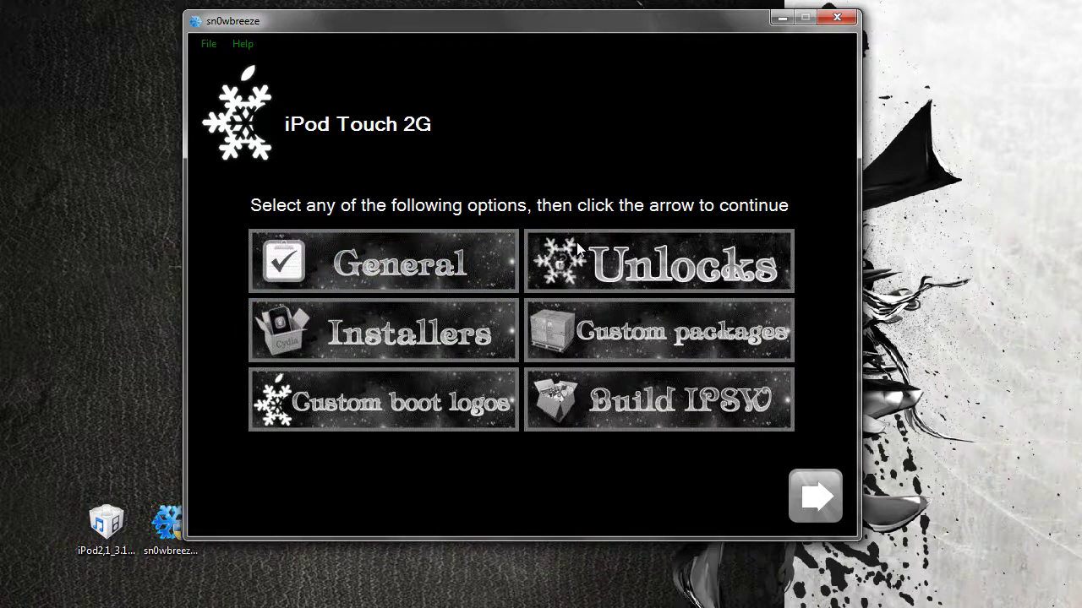
Choose General options and keep the root partition at 750 MB, correcting a mistyped size.
{"action": "left_click", "coordinate": [308, 258]}
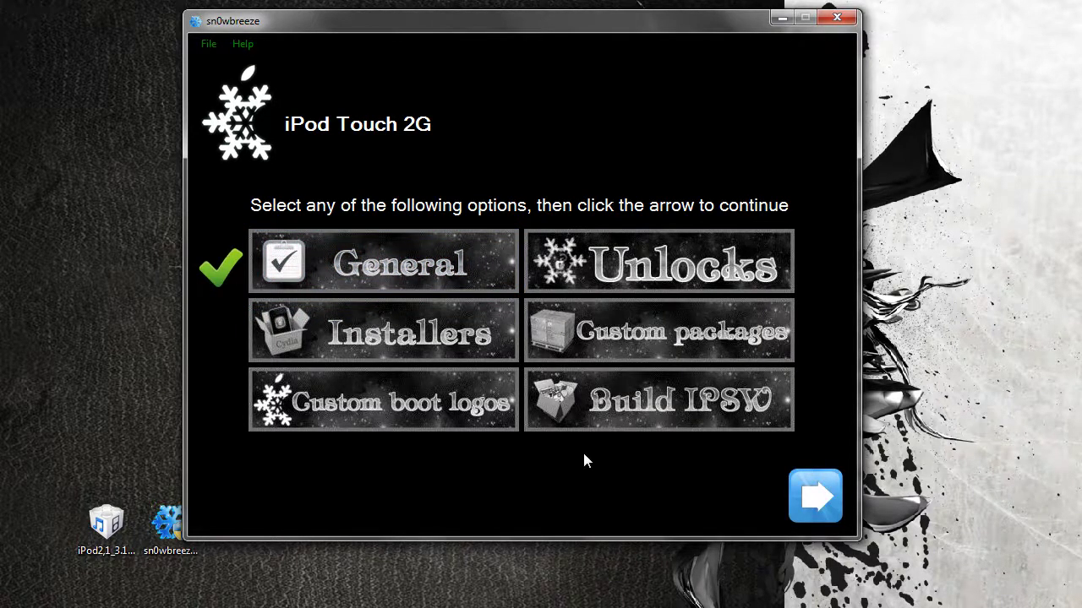
{"action": "left_click", "coordinate": [813, 494]}
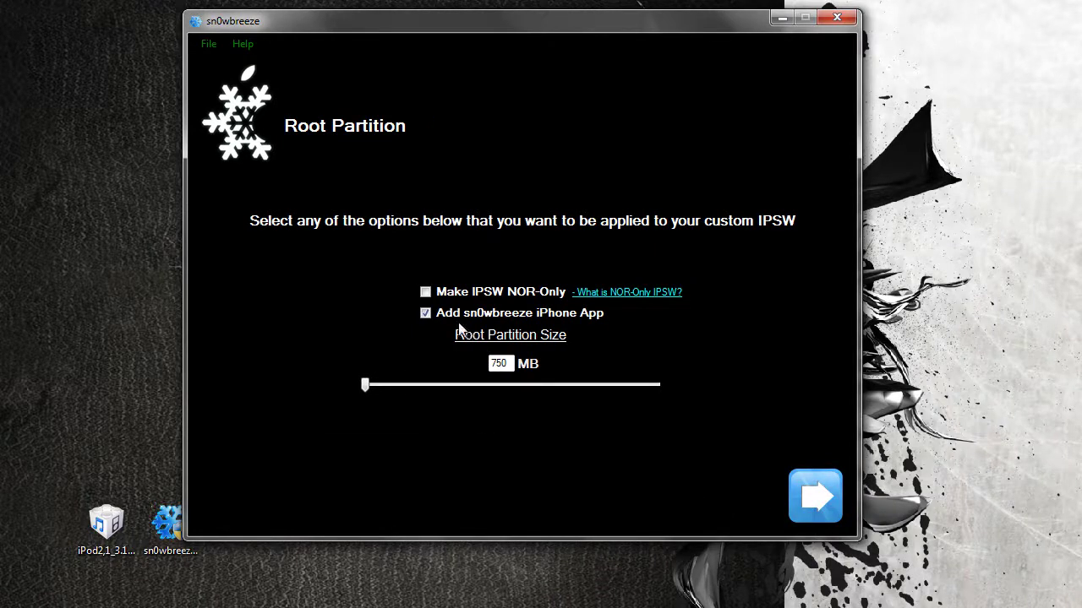
{"action": "double_click", "coordinate": [501, 363]}
{"action": "type", "text": "1000"}
{"action": "key", "text": "BackSpace"}
{"action": "key", "text": "BackSpace"}
{"action": "key", "text": "BackSpace"}
{"action": "key", "text": "BackSpace"}
{"action": "type", "text": "7"}
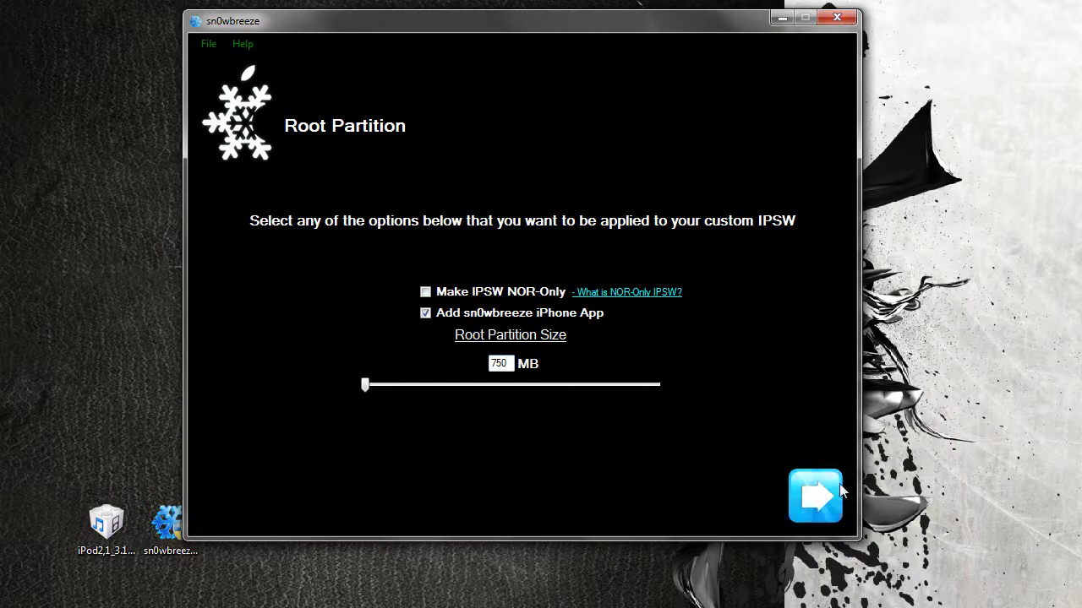
{"action": "left_click", "coordinate": [794, 486]}
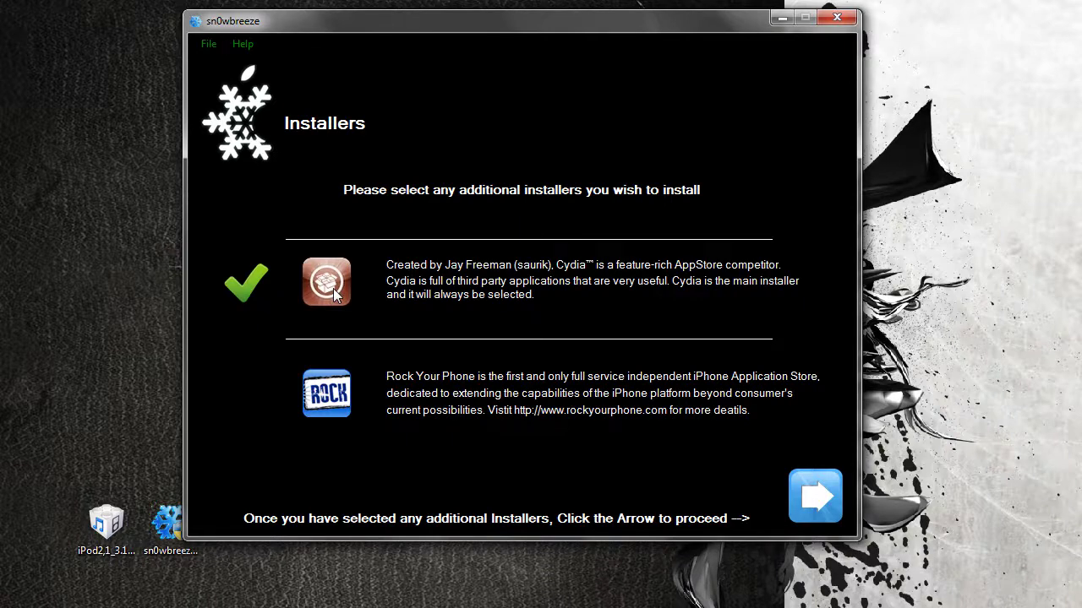
Leave Rock Your Phone unticked so only Cydia is installed, then continue.
{"action": "left_click", "coordinate": [326, 397]}
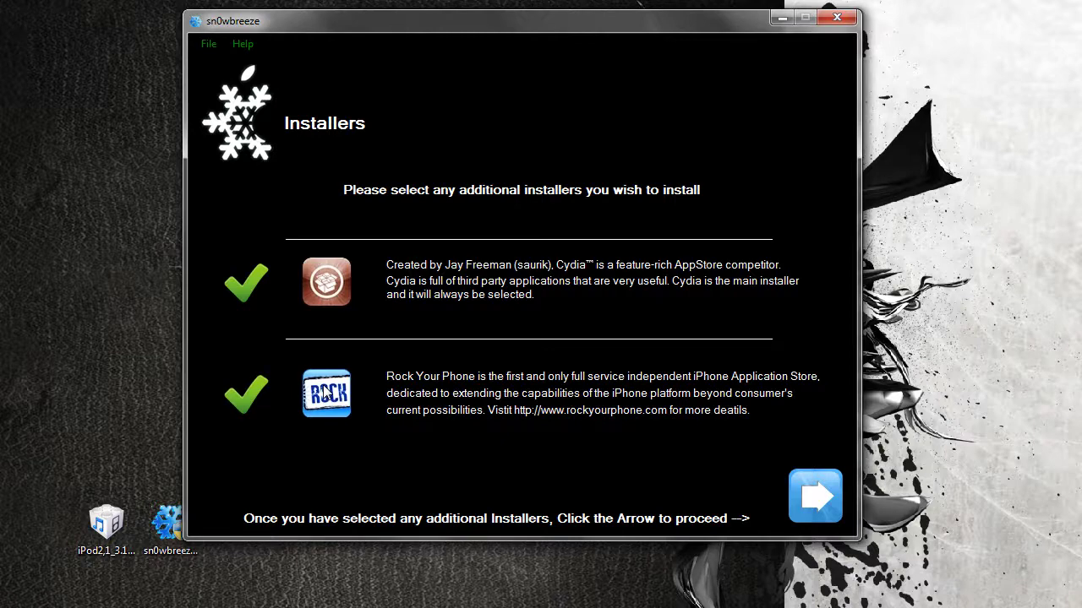
{"action": "left_click", "coordinate": [316, 401]}
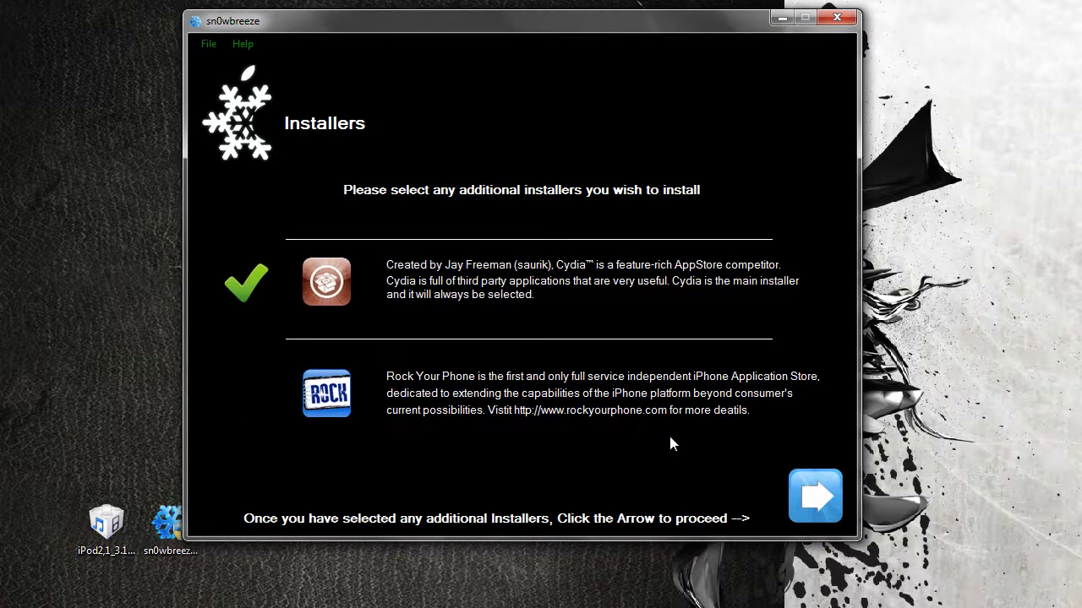
{"action": "left_click", "coordinate": [812, 501]}
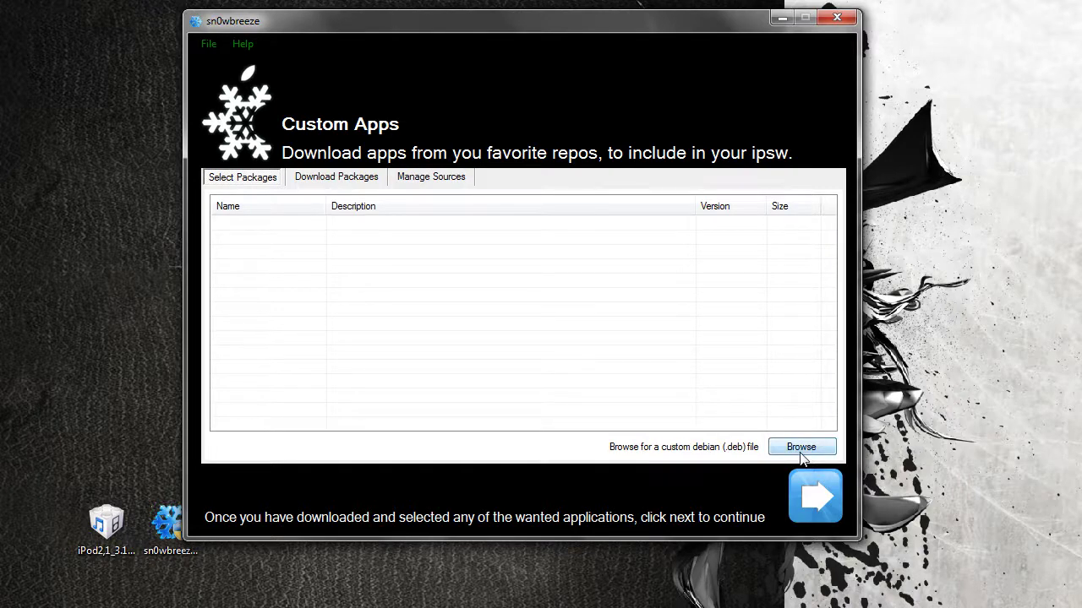
Add no custom packages and leave the boot and recovery logos enabled.
{"action": "left_click", "coordinate": [810, 495]}
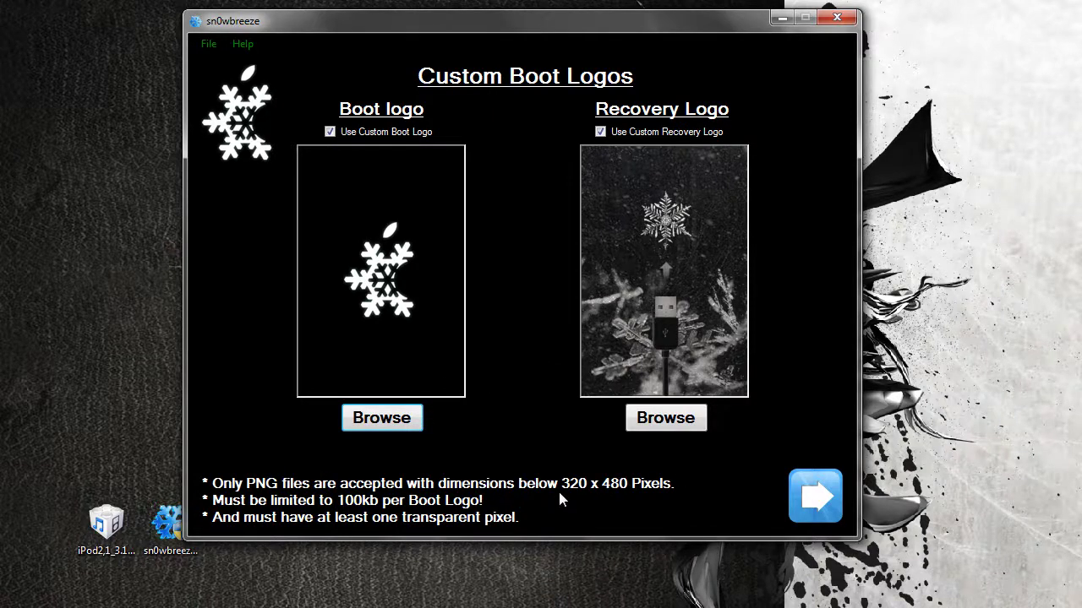
{"action": "left_click", "coordinate": [807, 496]}
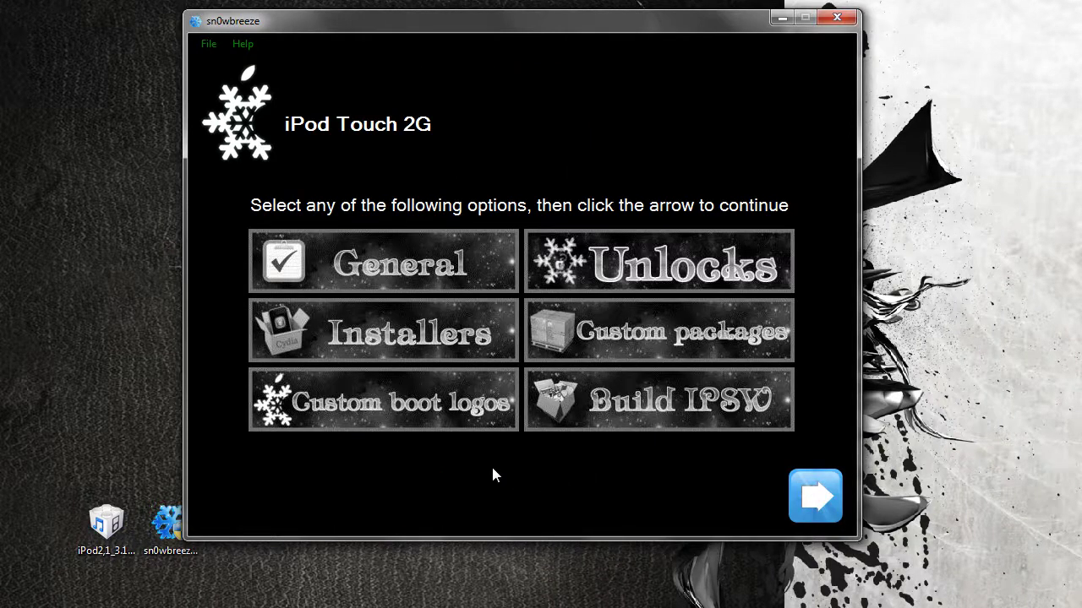
Choose Build IPSW and confirm building the custom iPod Touch 2G firmware.
{"action": "left_click", "coordinate": [580, 405]}
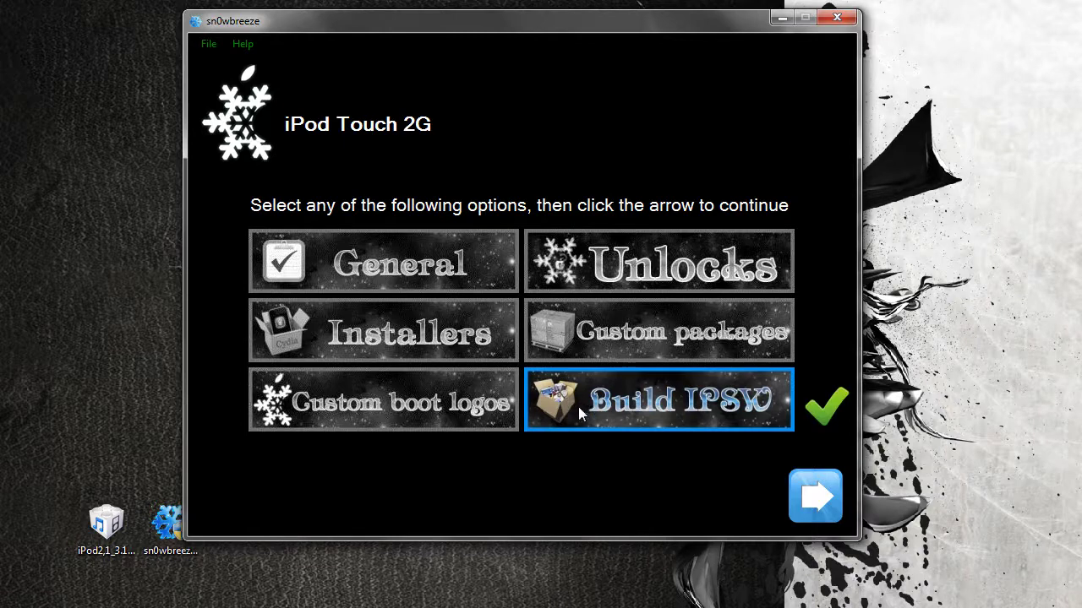
{"action": "left_click", "coordinate": [814, 496]}
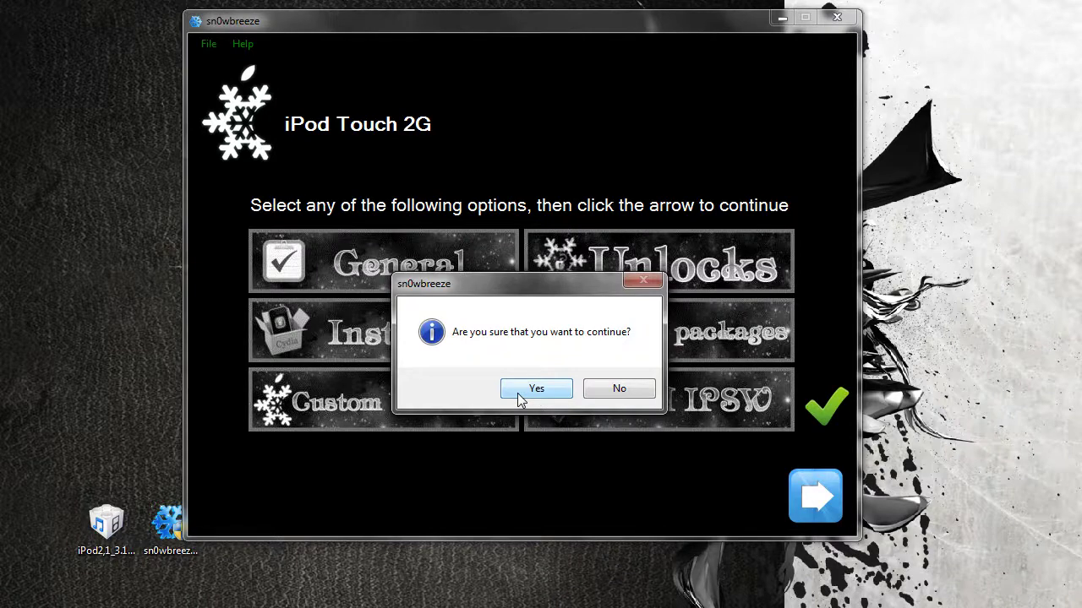
{"action": "left_click", "coordinate": [519, 394]}
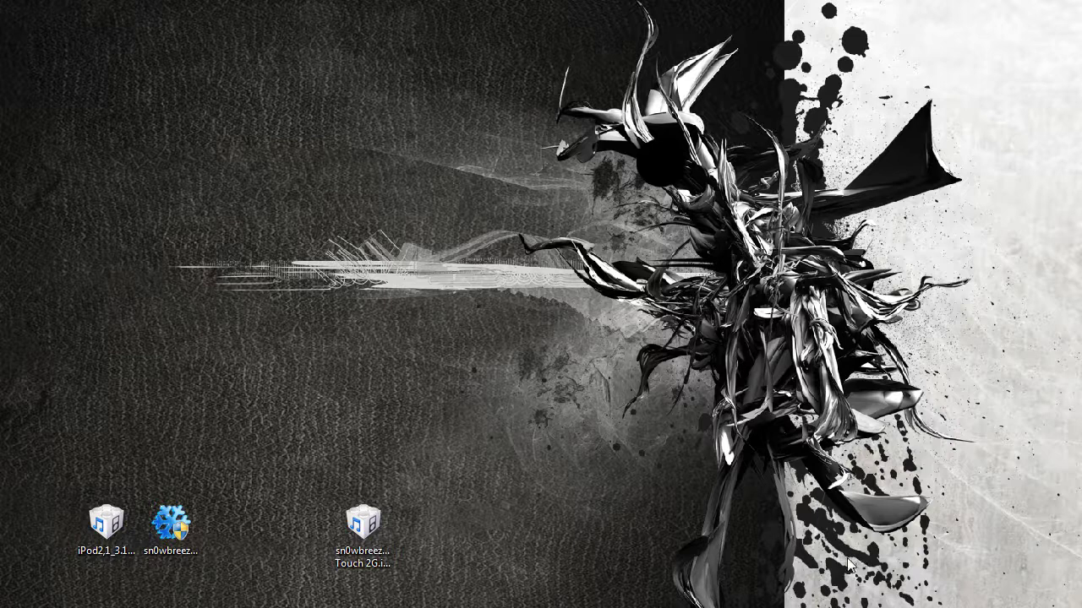
{"action": "left_click", "coordinate": [354, 530]}
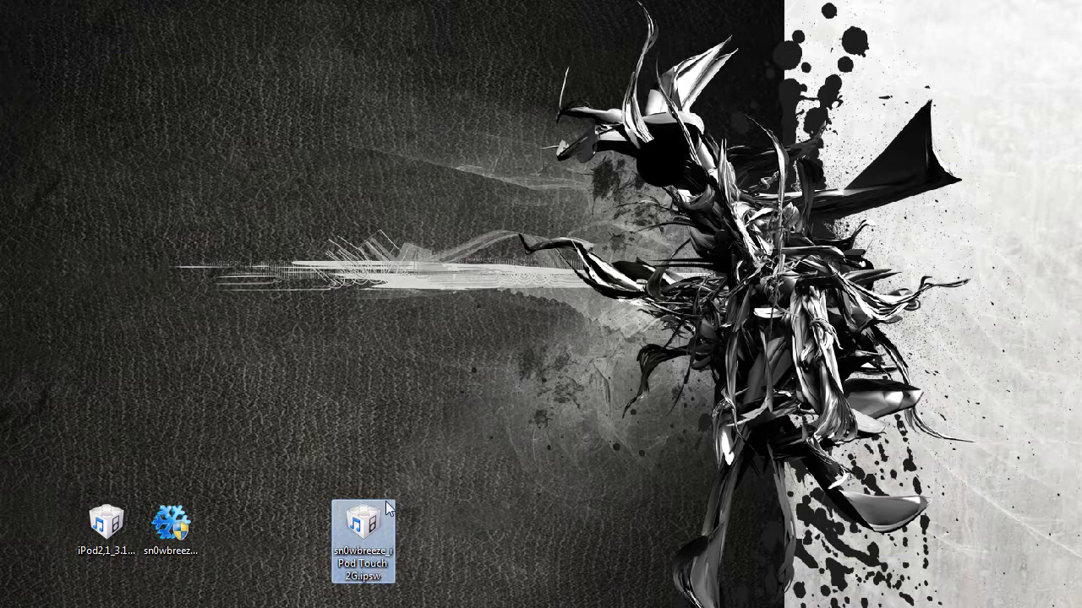
{"action": "mouse_move", "coordinate": [389, 517]}
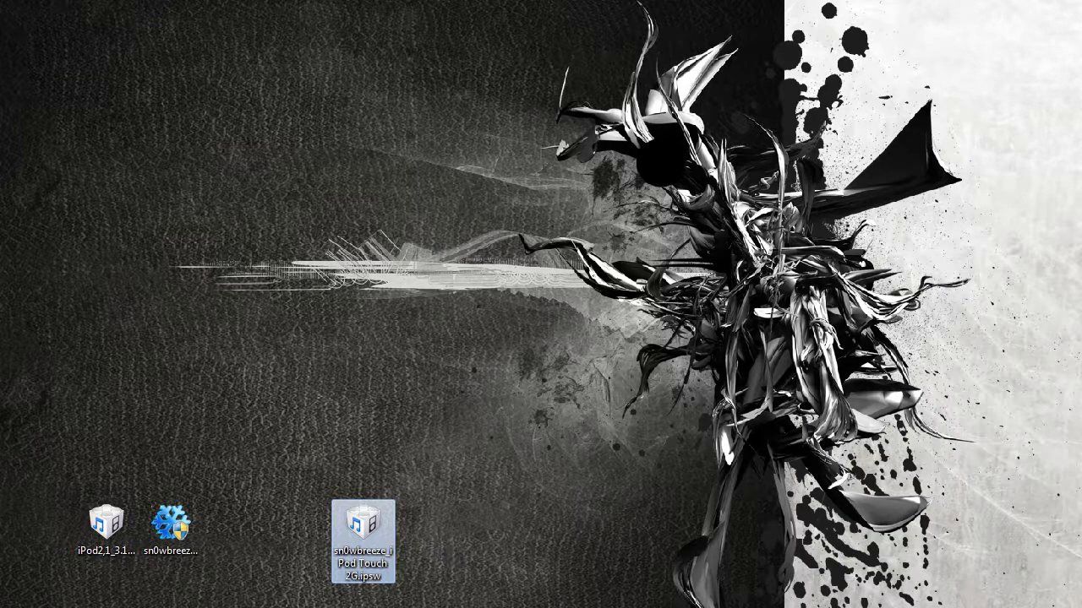
{"action": "key", "text": "super"}
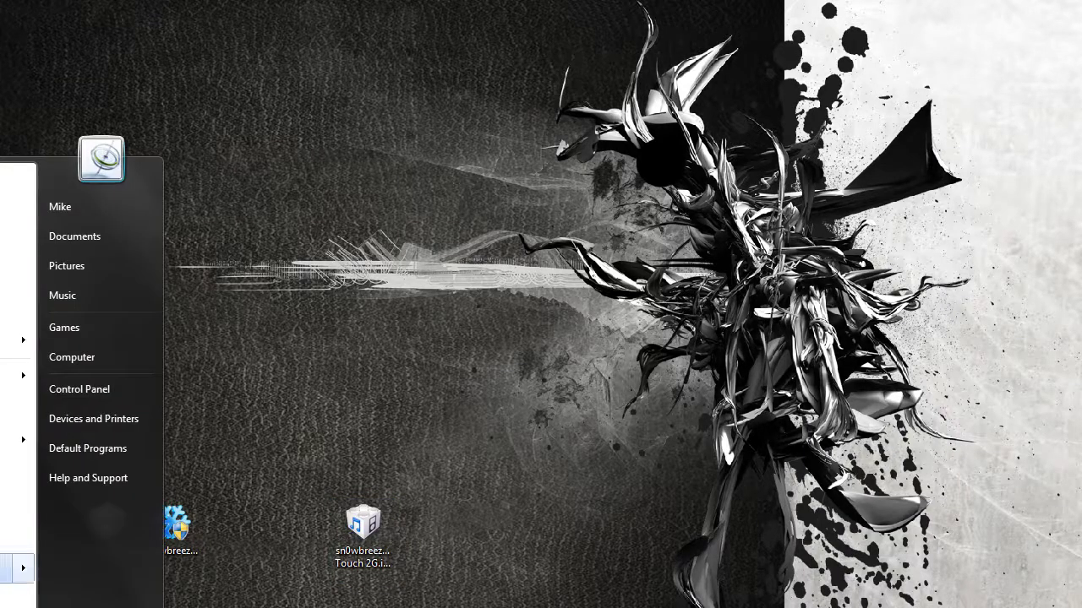
{"action": "key", "text": "super"}
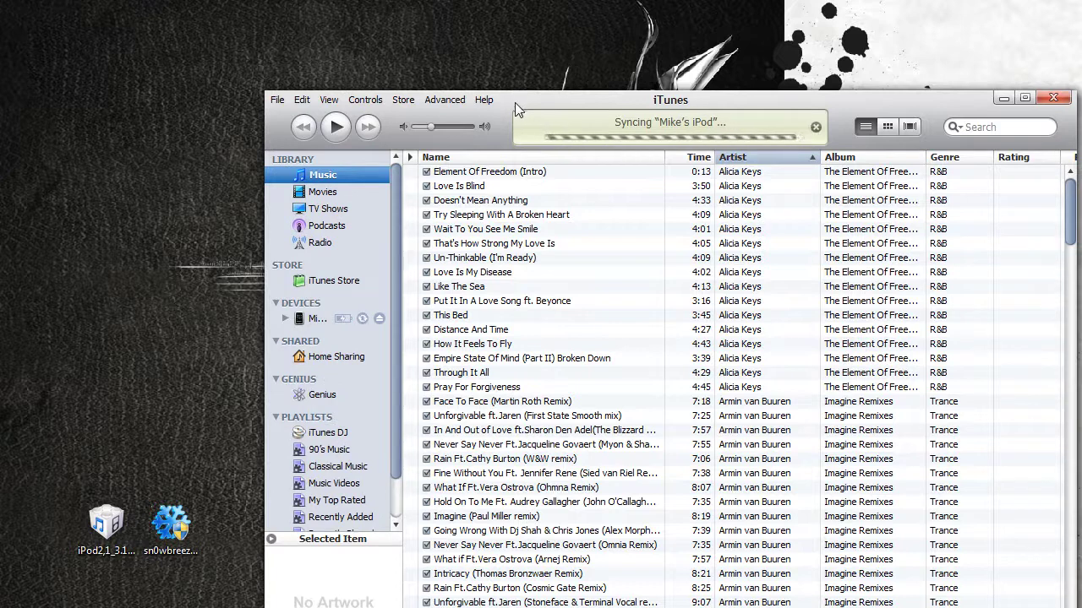
Move the iTunes window up and to the left.
{"action": "left_click_drag", "start_coordinate": [513, 103], "coordinate": [338, 17]}
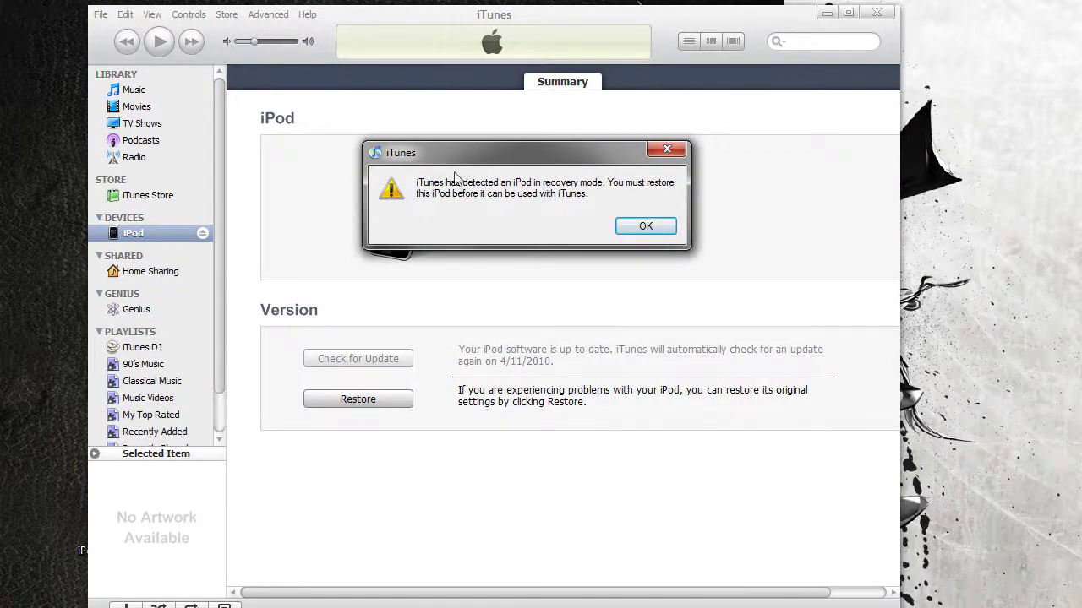
Dismiss the recovery-mode warning and reselect the iPod to show its summary page.
{"action": "left_click_drag", "start_coordinate": [462, 155], "coordinate": [441, 446]}
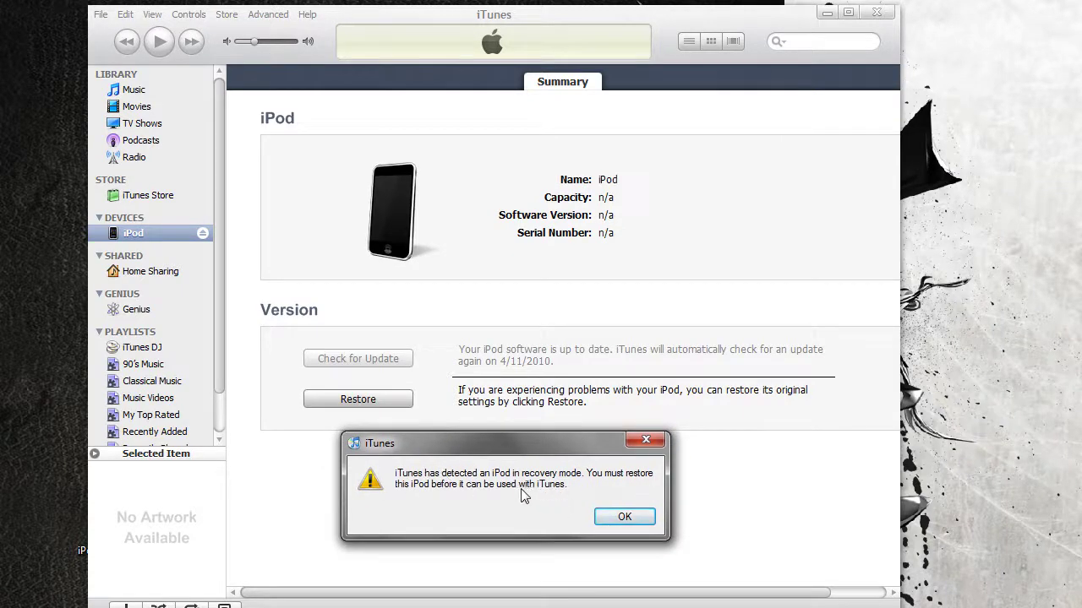
{"action": "left_click", "coordinate": [623, 517]}
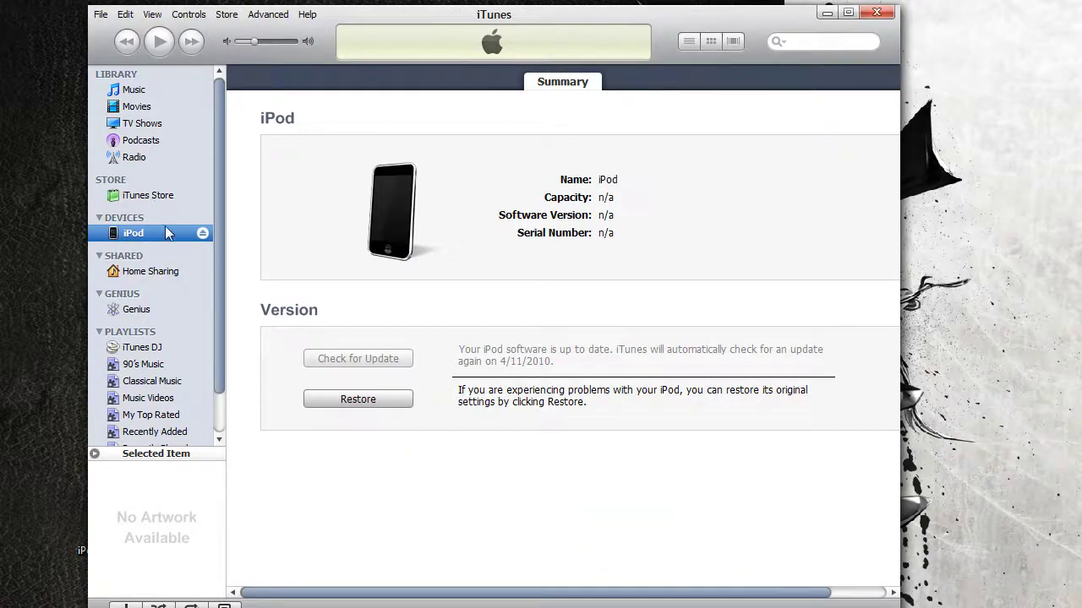
{"action": "left_click", "coordinate": [140, 195]}
{"action": "left_click", "coordinate": [135, 233]}
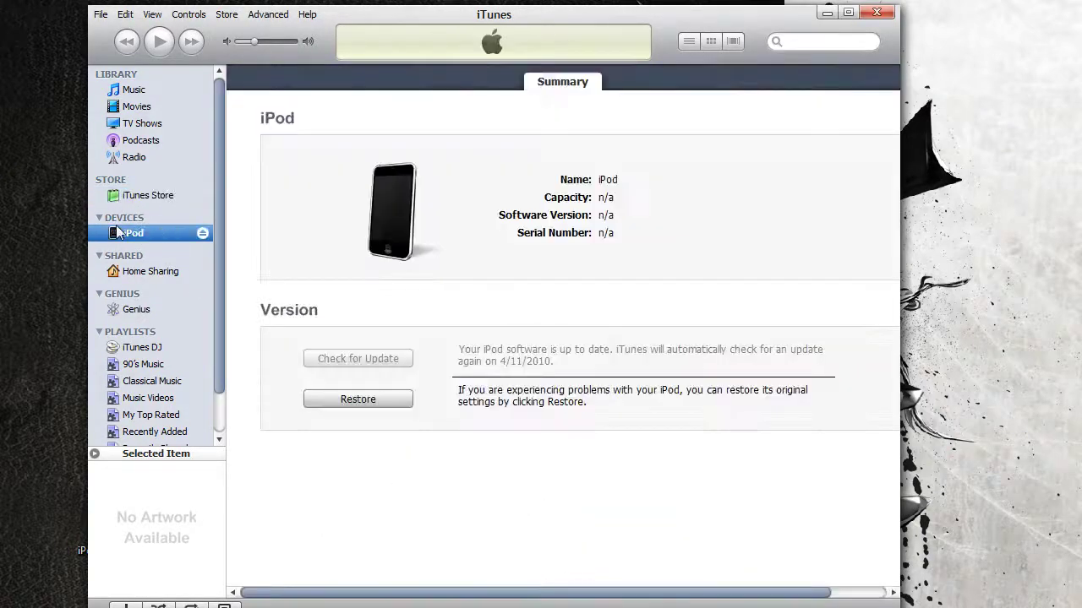
{"action": "left_click_drag", "start_coordinate": [332, 17], "coordinate": [364, 17]}
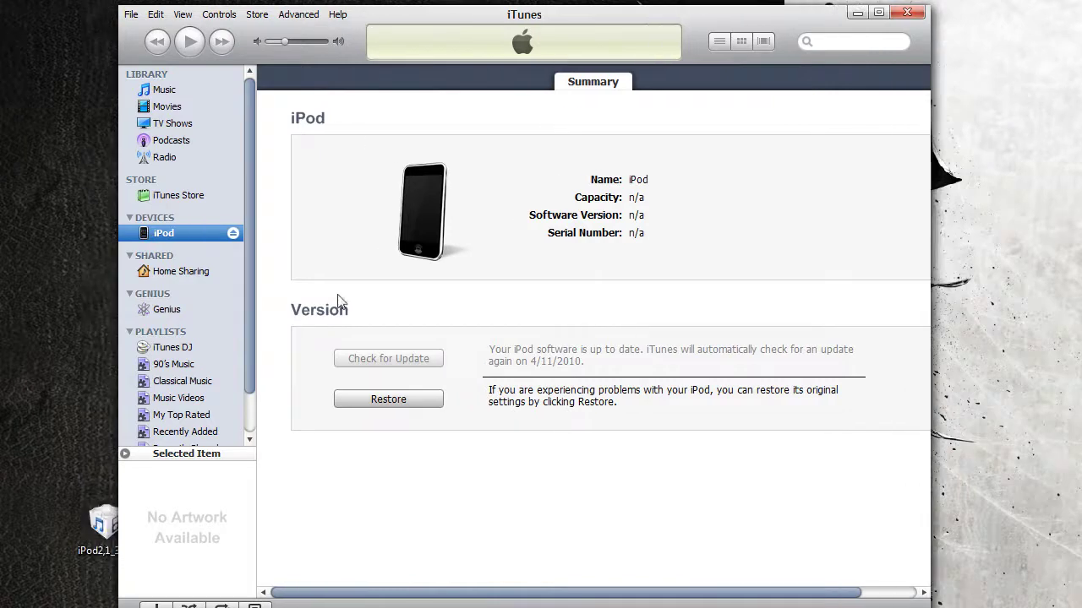
Restore the iPod using the custom firmware file sn0wbreeze_iPod Touch 2G.ipsw.
{"action": "left_click", "coordinate": [364, 405], "text": "shift"}
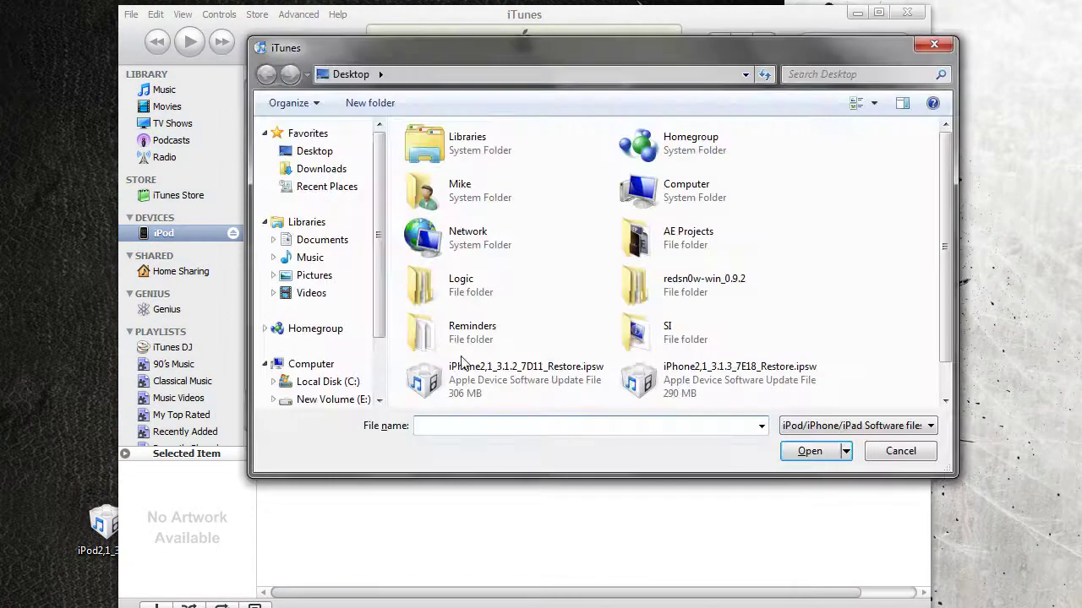
{"action": "left_click_drag", "start_coordinate": [755, 46], "coordinate": [709, 141]}
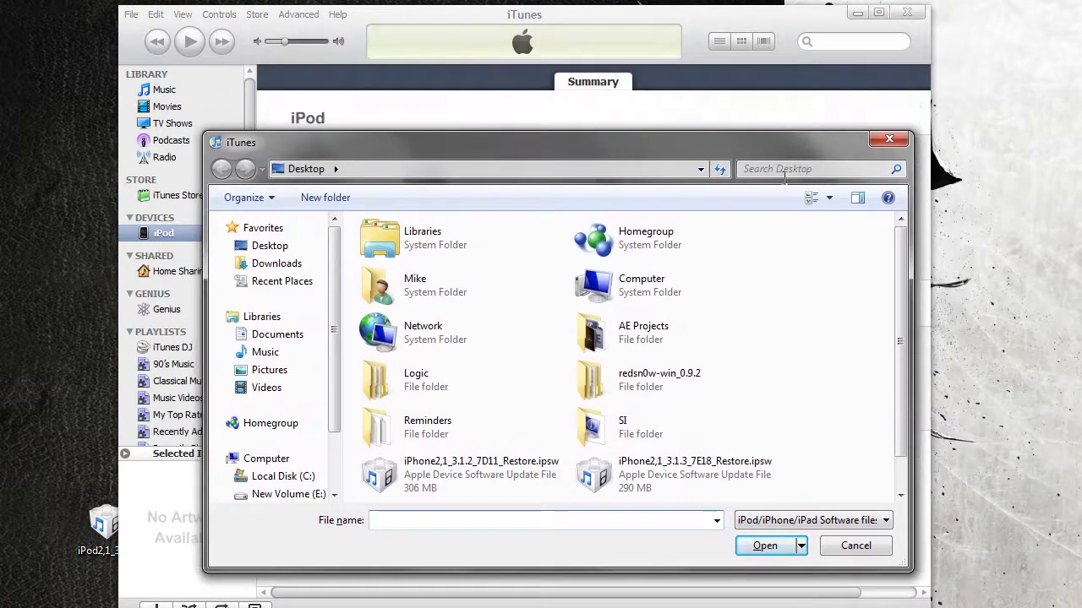
{"action": "scroll", "coordinate": [845, 321], "scroll_direction": "down", "scroll_amount": 1}
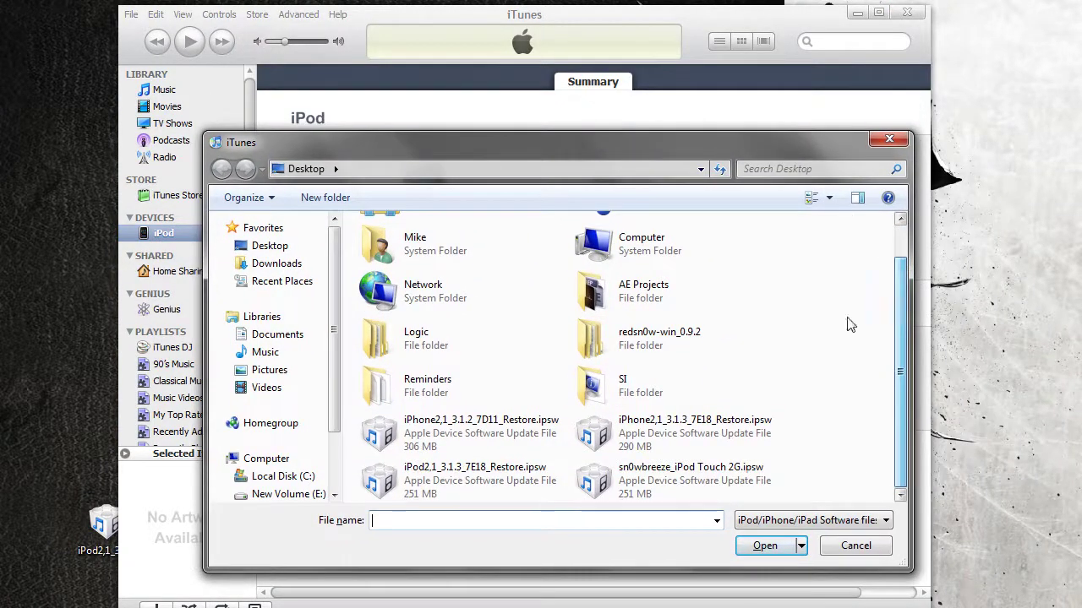
{"action": "left_click", "coordinate": [642, 479]}
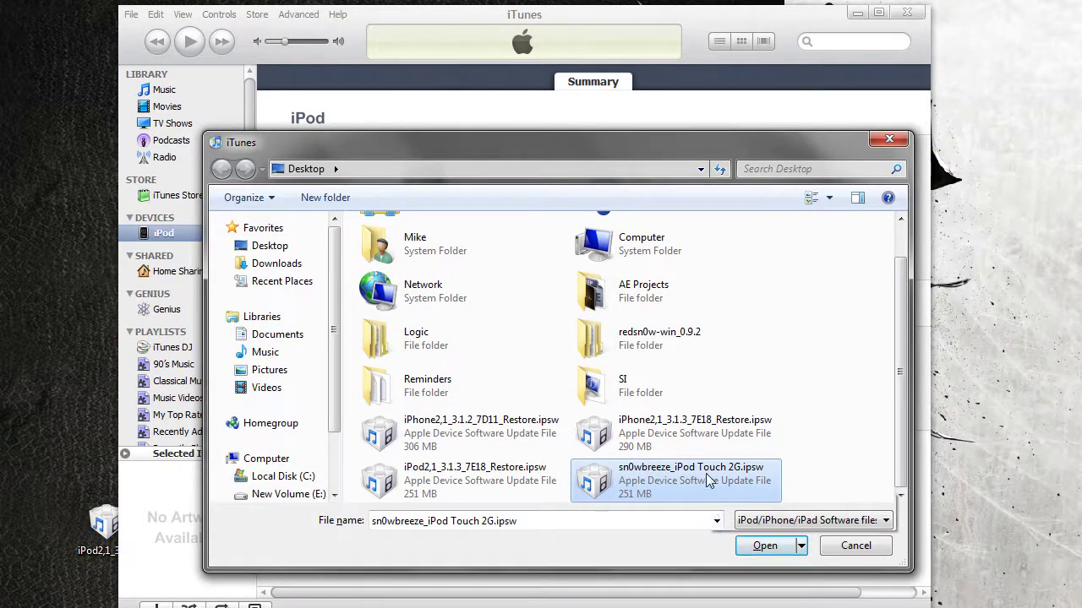
{"action": "left_click", "coordinate": [764, 546]}
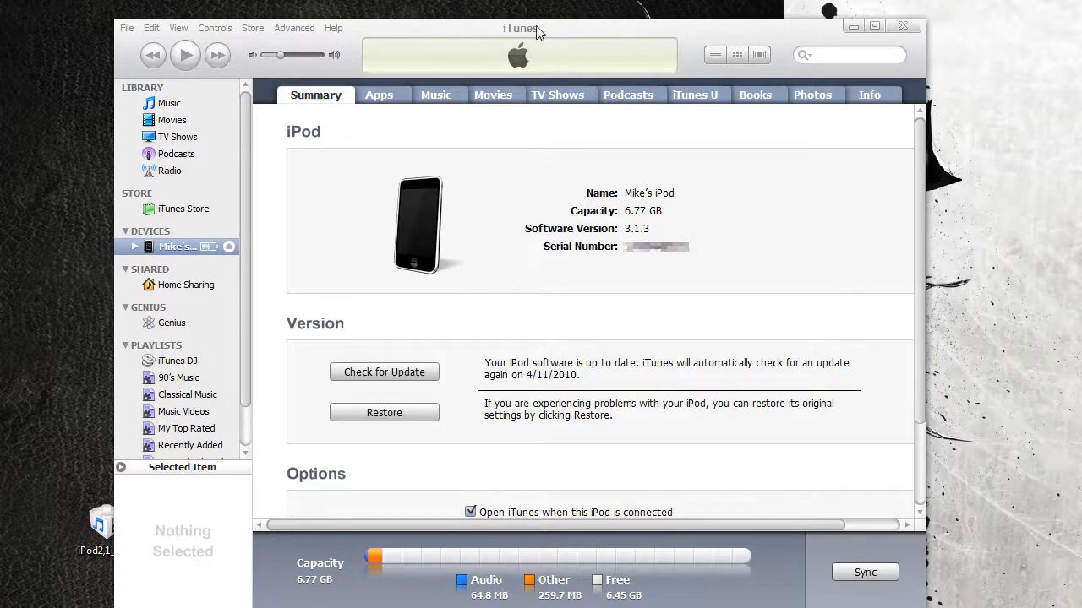
Nudge the iTunes window to view the summary showing Software Version 3.1.3.
{"action": "left_click_drag", "start_coordinate": [538, 31], "coordinate": [518, 25]}
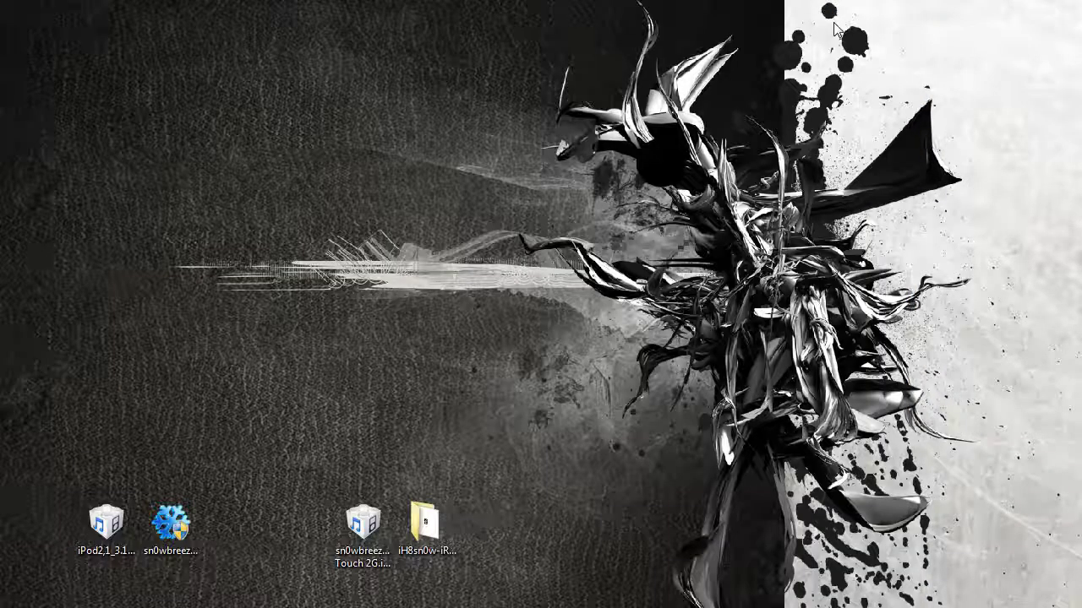
Minimize iTunes to reveal the desktop with the IPSW files and iH8sn0w folder.
{"action": "left_click", "coordinate": [833, 19]}
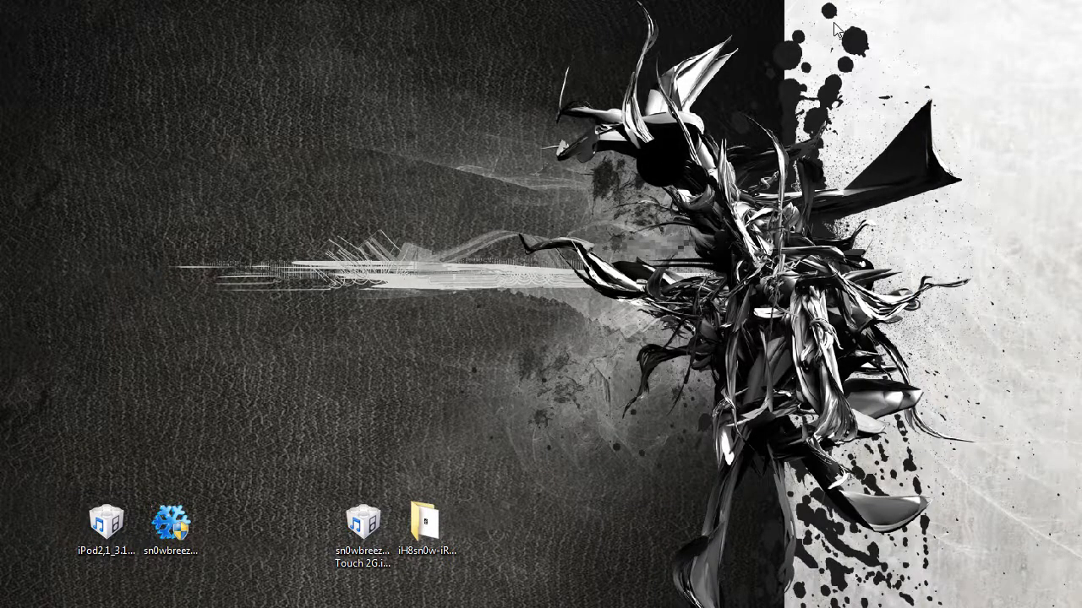